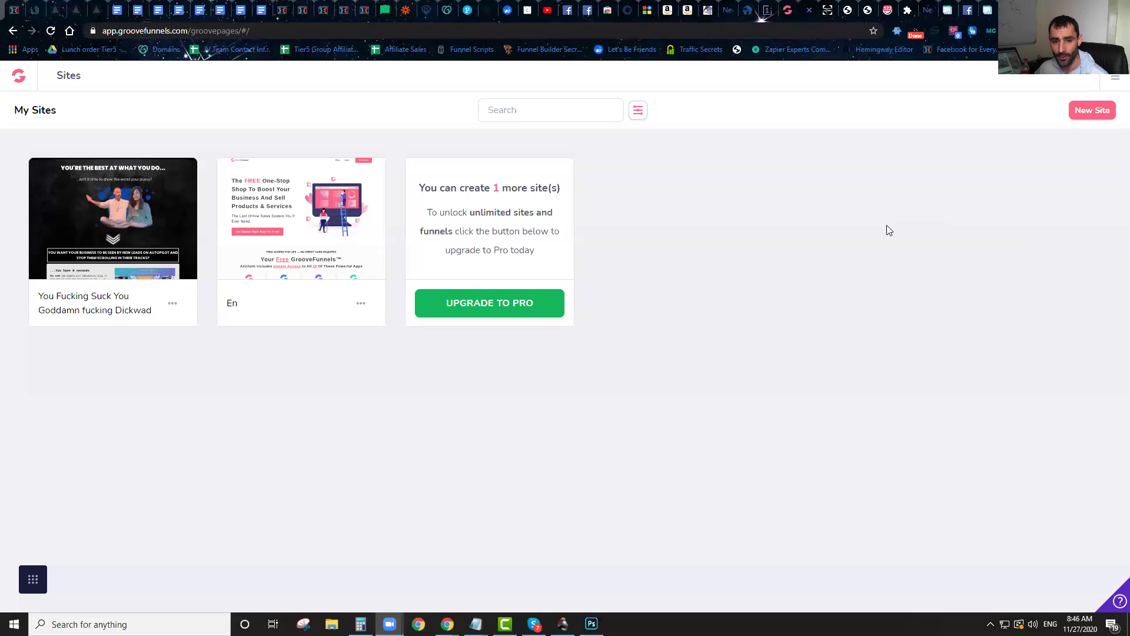
Step: Close the Groove Cloner popup and dismiss the pro upgrade offer
{"action": "left_click", "coordinate": [862, 236]}
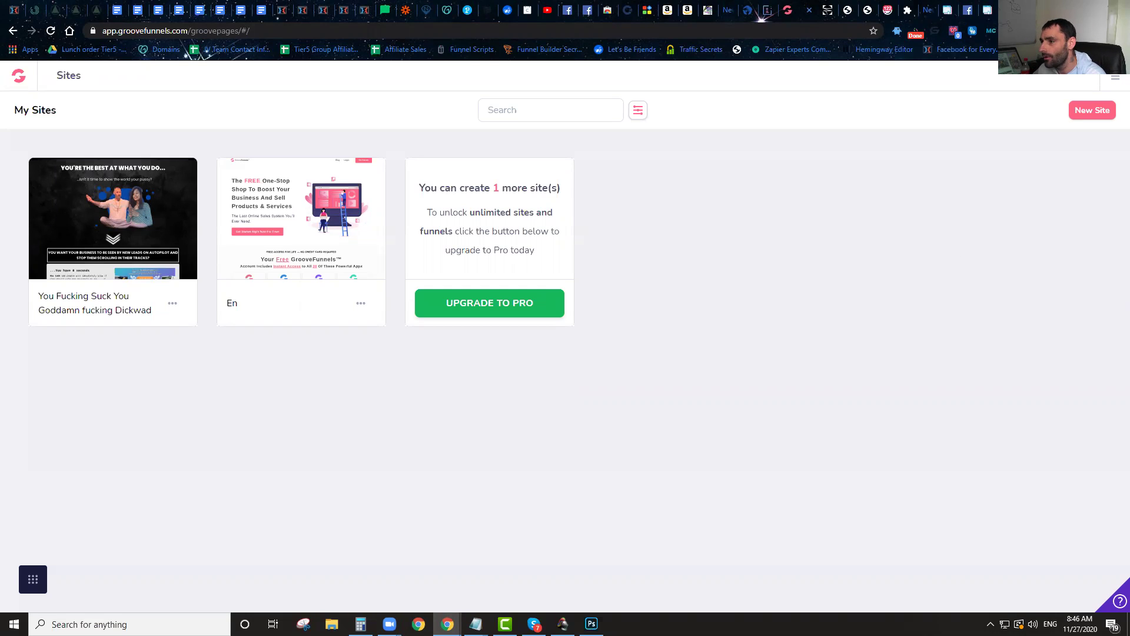
{"action": "left_click", "coordinate": [934, 30]}
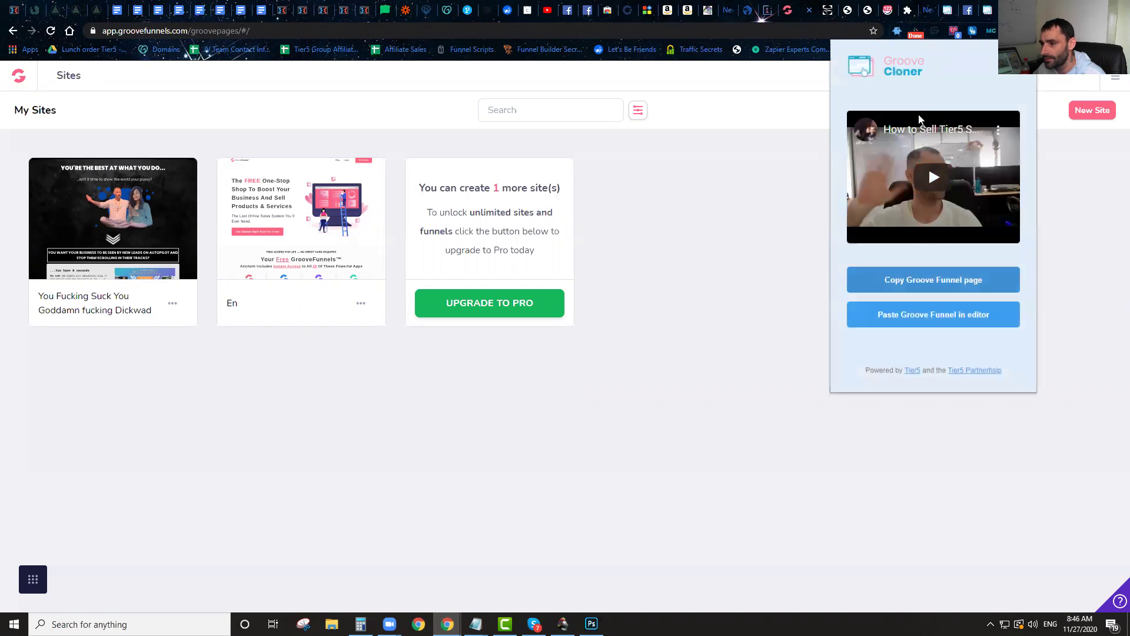
{"action": "left_click", "coordinate": [774, 224]}
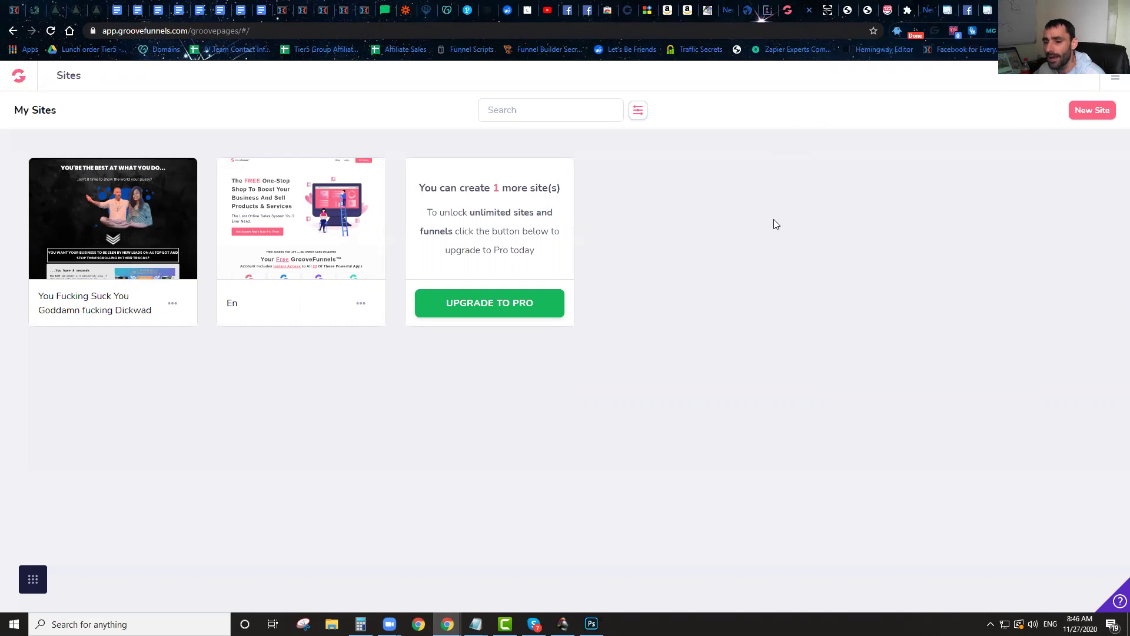
{"action": "left_click", "coordinate": [484, 310]}
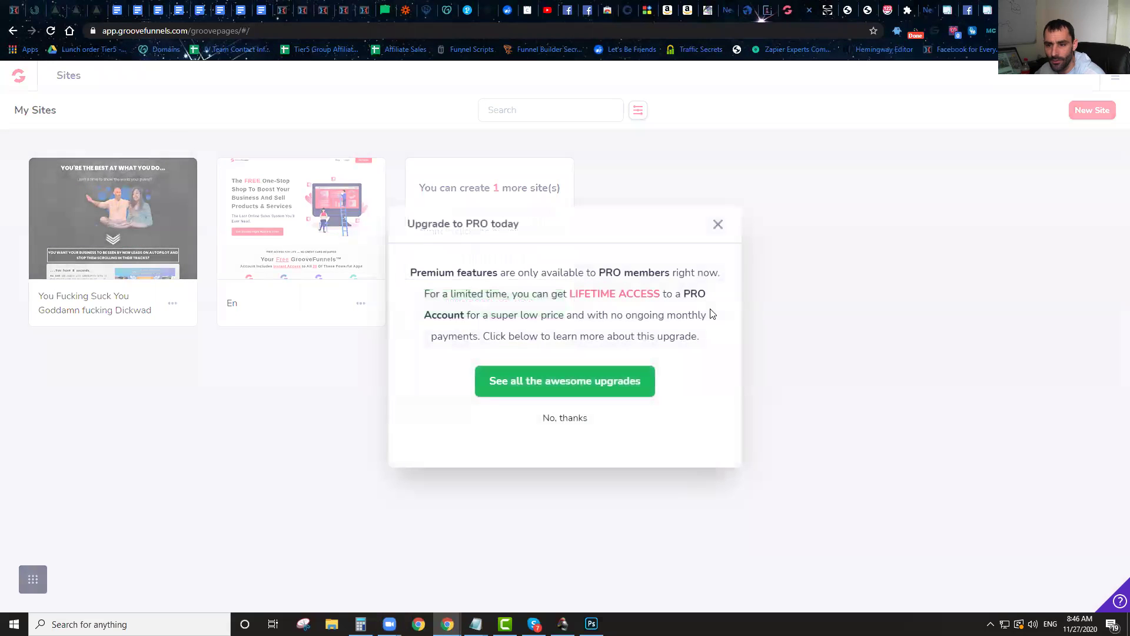
{"action": "left_click", "coordinate": [717, 225]}
Step: Create a new site from the Blank Template named Test Software and start building
{"action": "left_click", "coordinate": [1074, 118]}
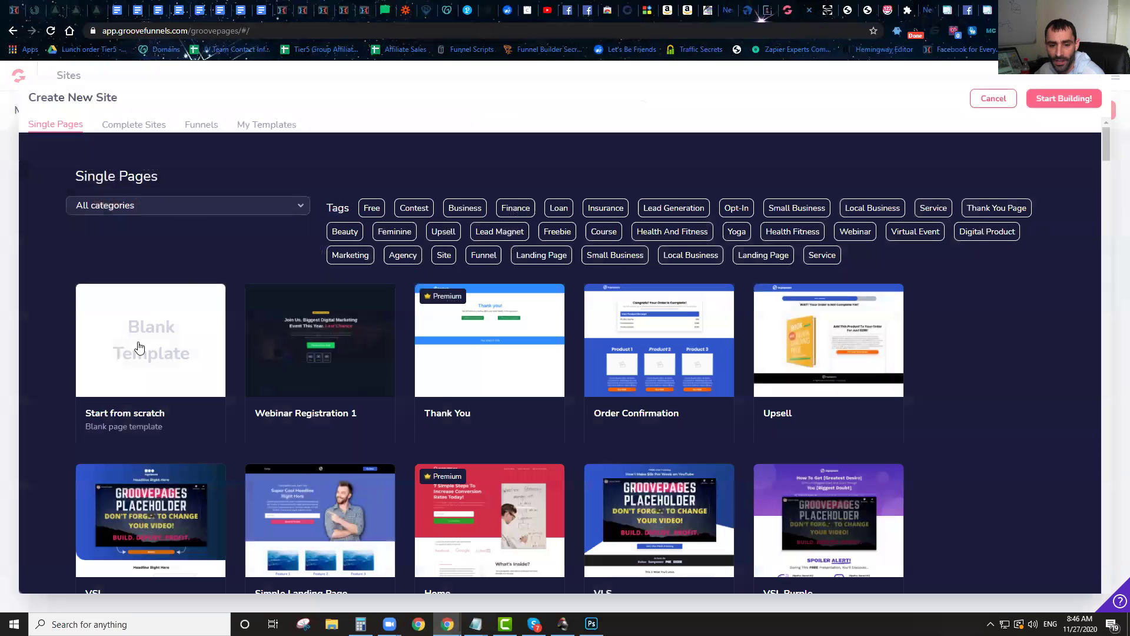
{"action": "left_click", "coordinate": [140, 347]}
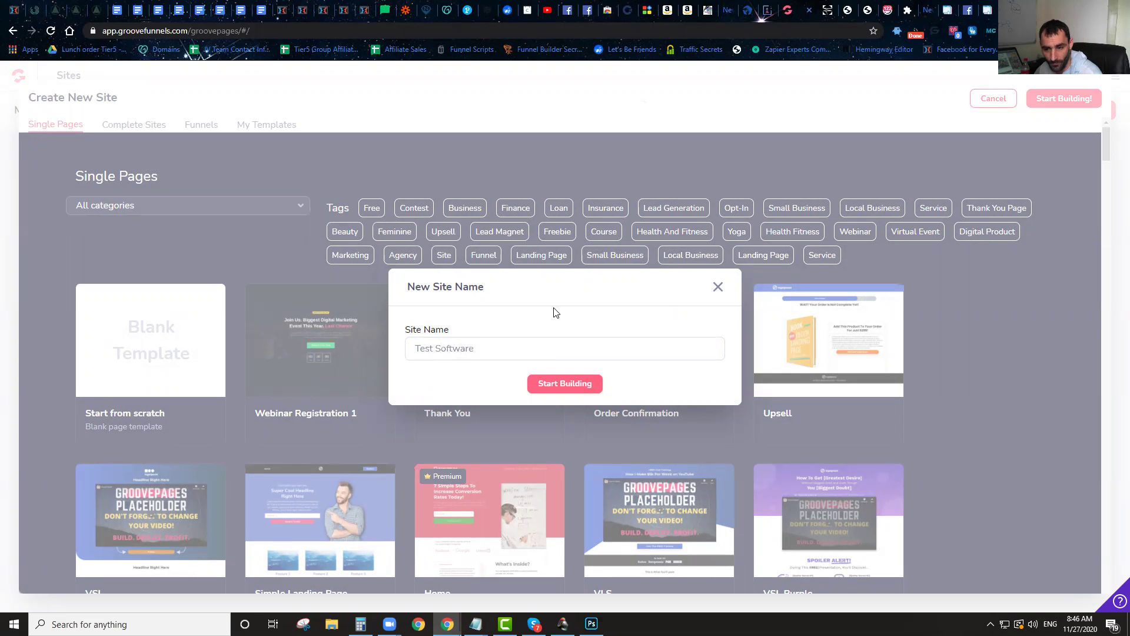
{"action": "left_click", "coordinate": [566, 384]}
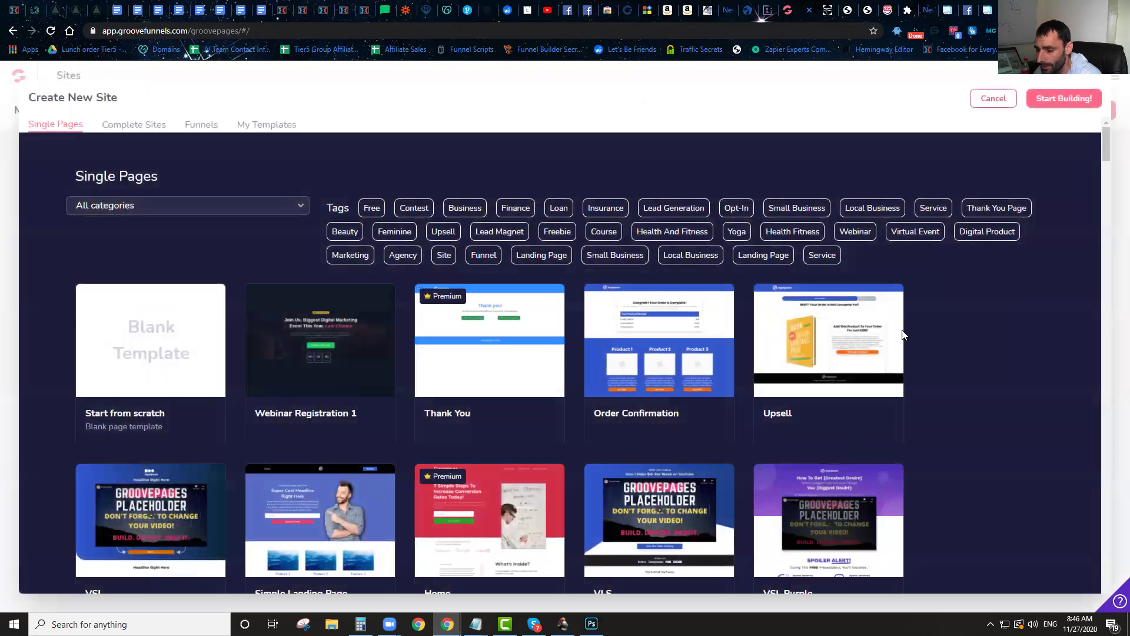
{"action": "mouse_move", "coordinate": [896, 322]}
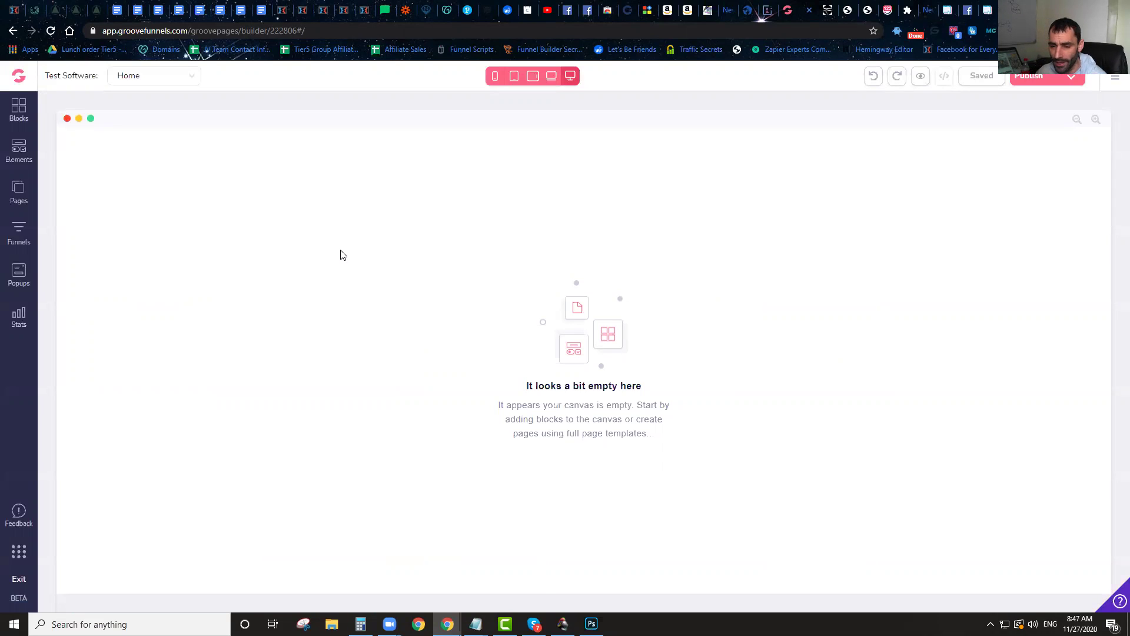
Step: Drag the first testimonial block from All Blocks onto the Home page, then switch to the mikemilt.com tab
{"action": "left_click", "coordinate": [17, 117]}
{"action": "left_click", "coordinate": [78, 178]}
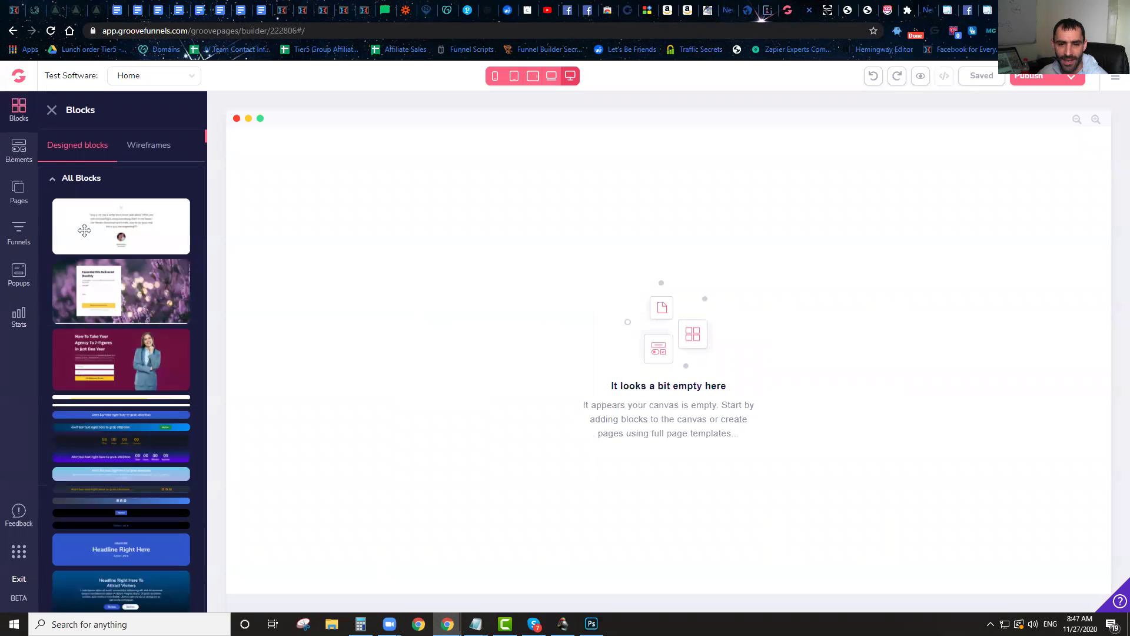
{"action": "left_click_drag", "start_coordinate": [84, 231], "coordinate": [513, 227]}
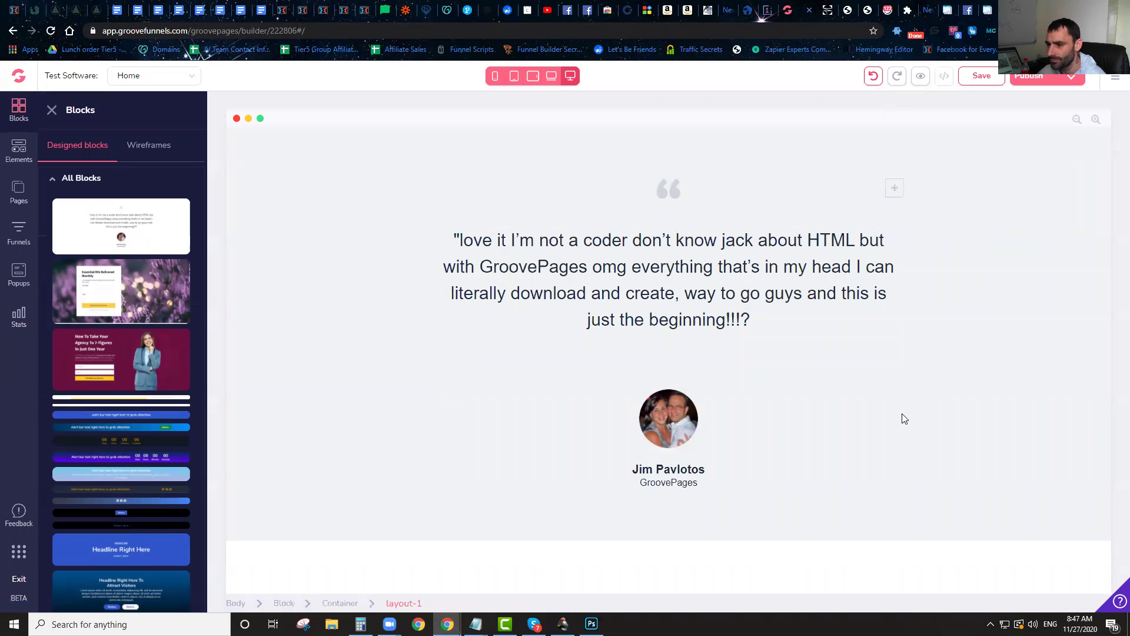
{"action": "left_click", "coordinate": [828, 9]}
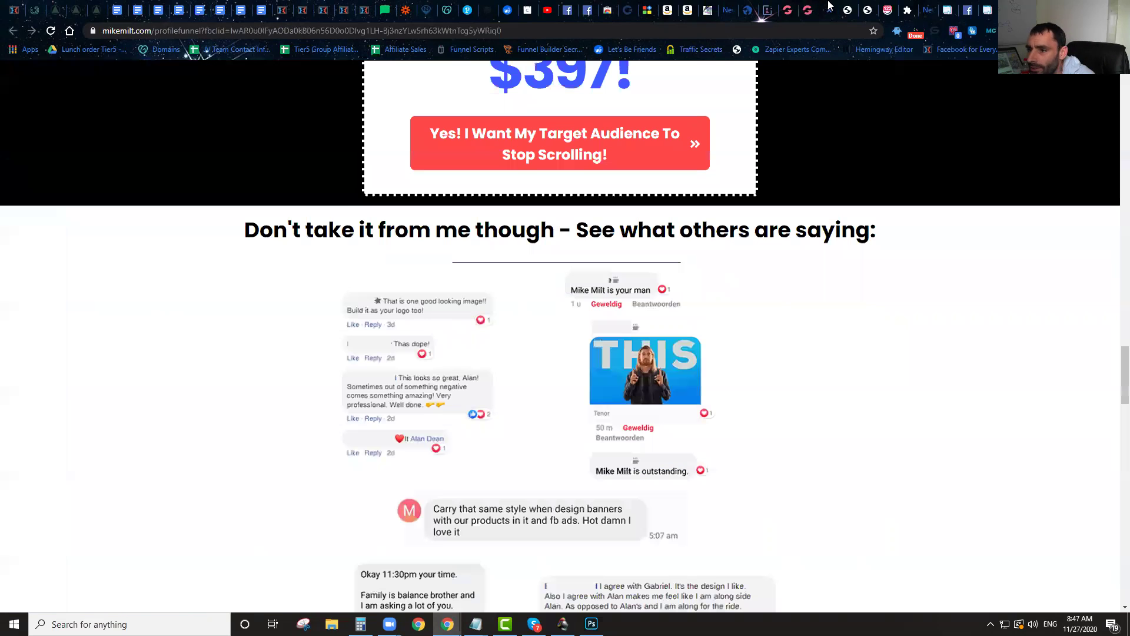
Step: Scroll to the top of the mikemilt.com sales page and reload it twice
{"action": "scroll", "coordinate": [291, 265], "scroll_direction": "up", "scroll_amount": 15}
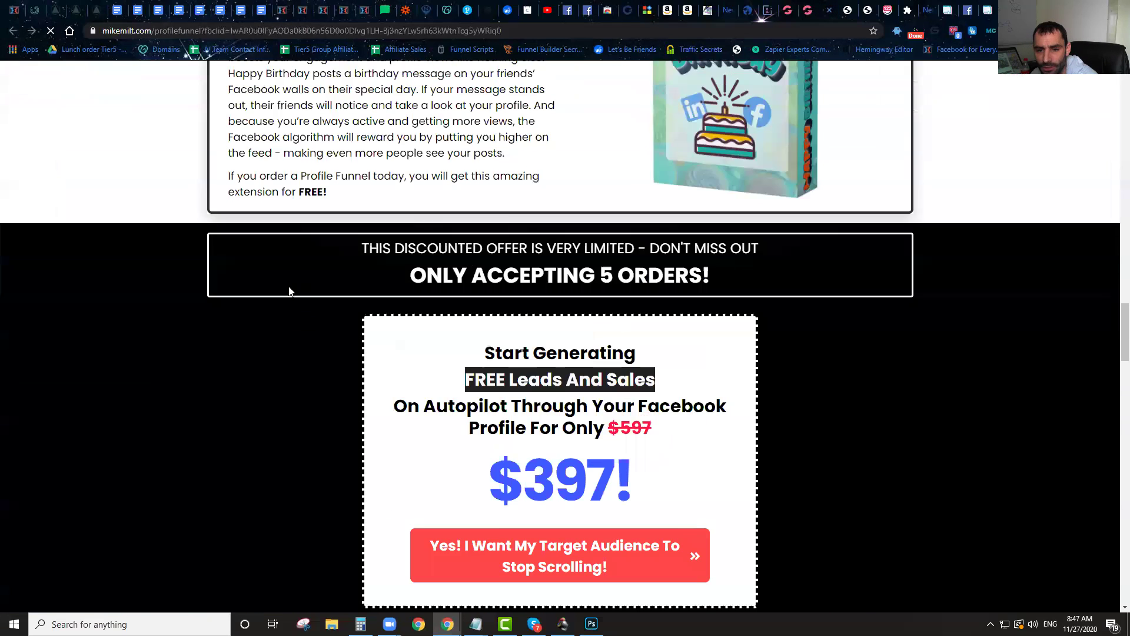
{"action": "scroll", "coordinate": [297, 235], "scroll_direction": "up", "scroll_amount": 5}
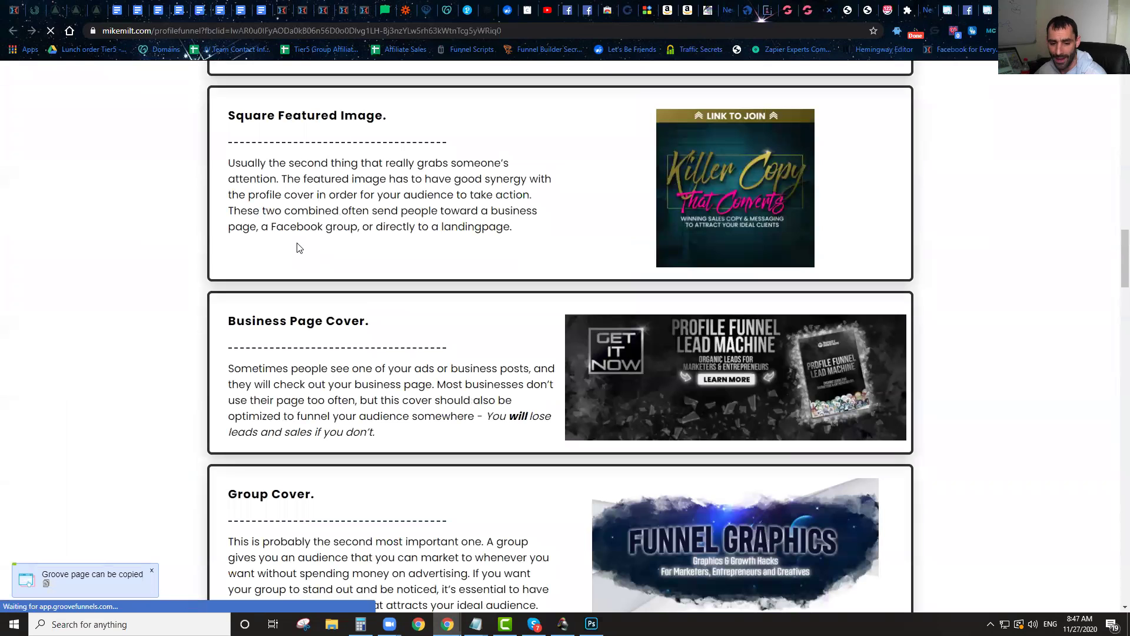
{"action": "scroll", "coordinate": [344, 317], "scroll_direction": "up", "scroll_amount": 14}
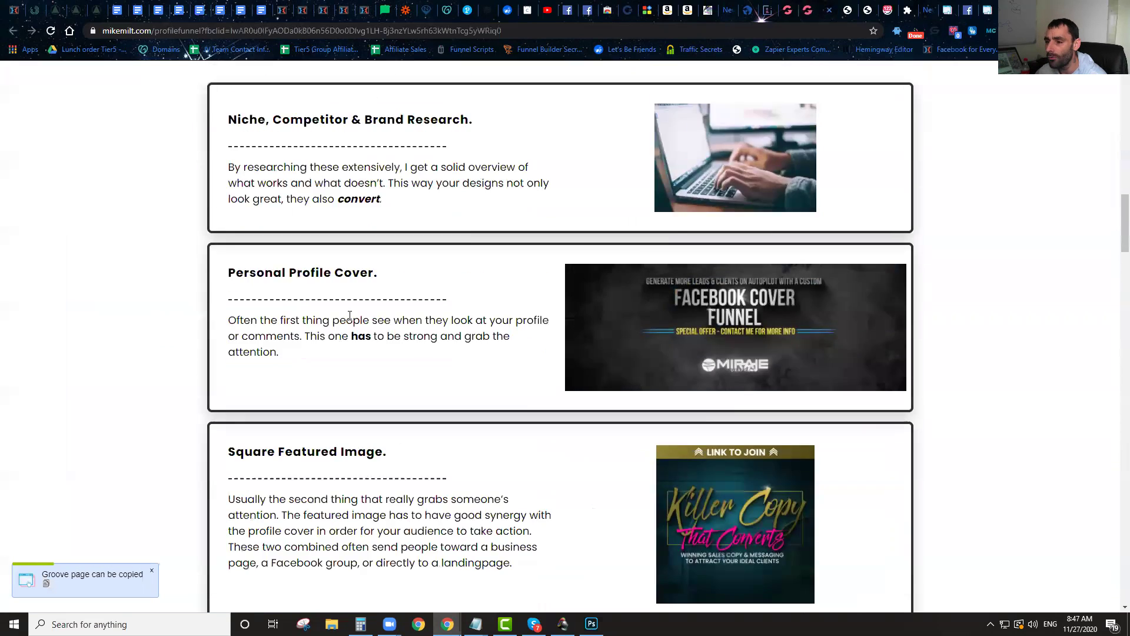
{"action": "scroll", "coordinate": [339, 319], "scroll_direction": "up", "scroll_amount": 1}
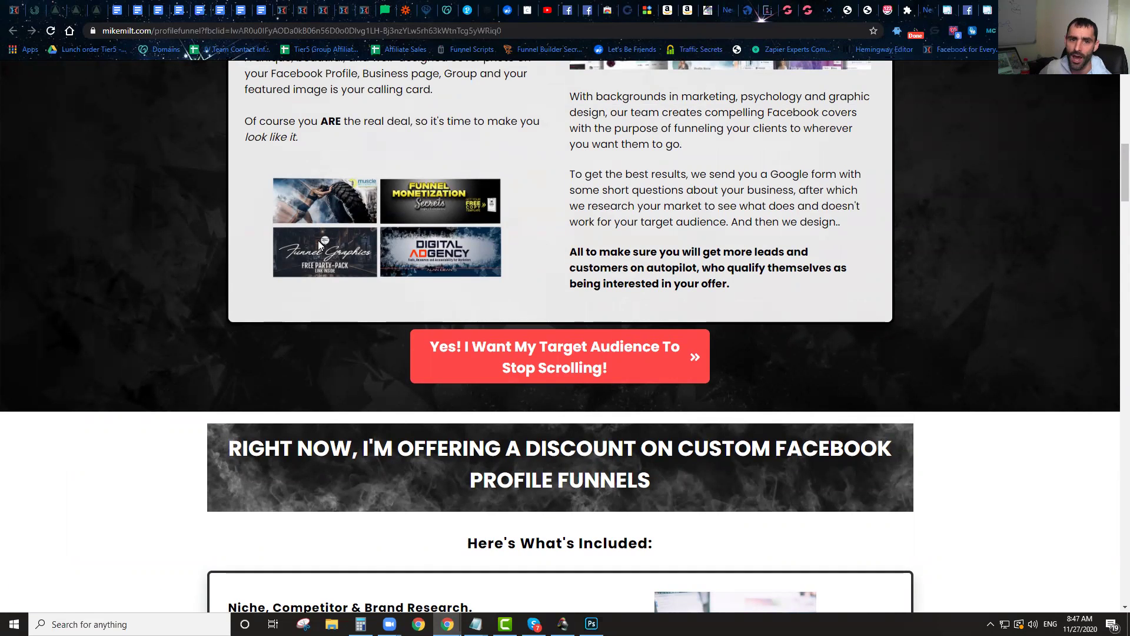
{"action": "left_click", "coordinate": [51, 31]}
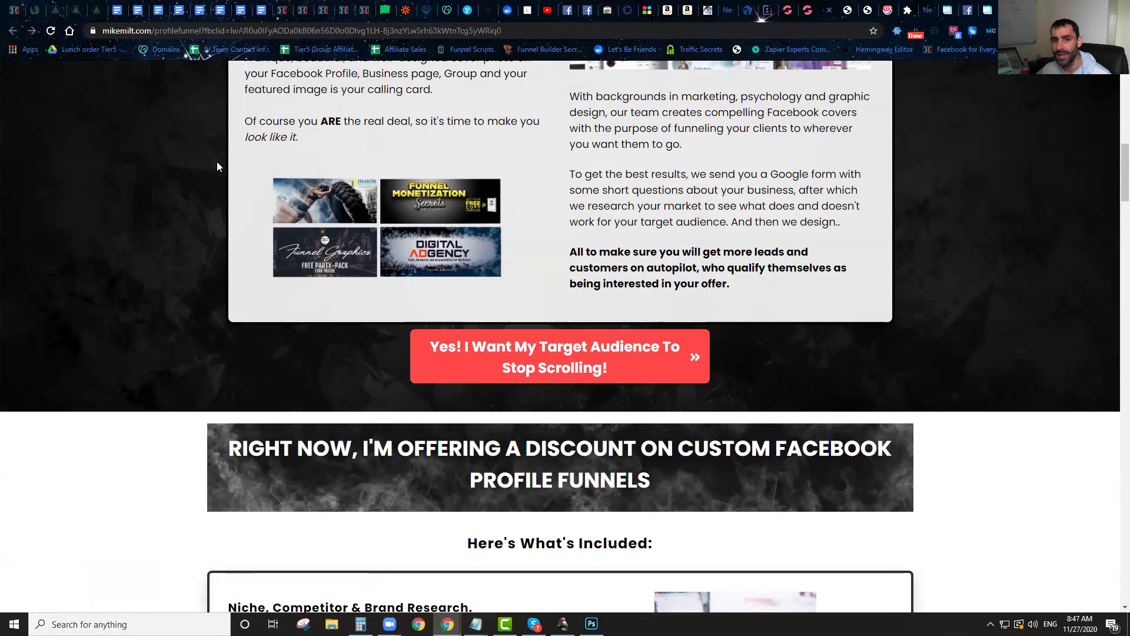
{"action": "left_click", "coordinate": [51, 31]}
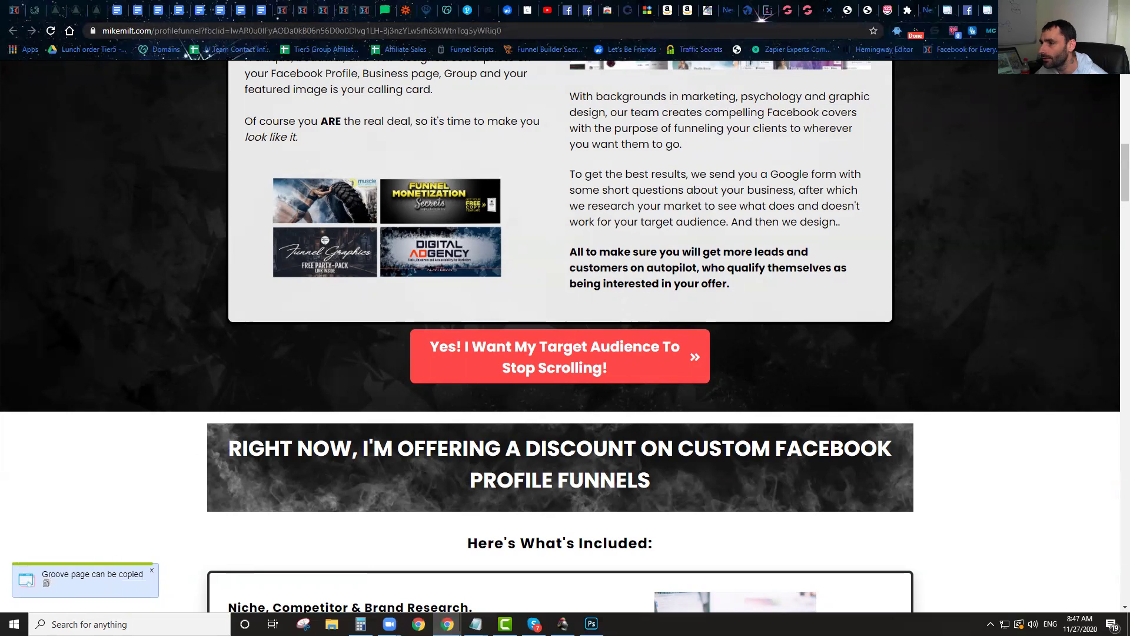
Step: Copy the sales page with Groove Cloner's Copy Groove Funnel page and return to the builder
{"action": "left_click", "coordinate": [935, 30]}
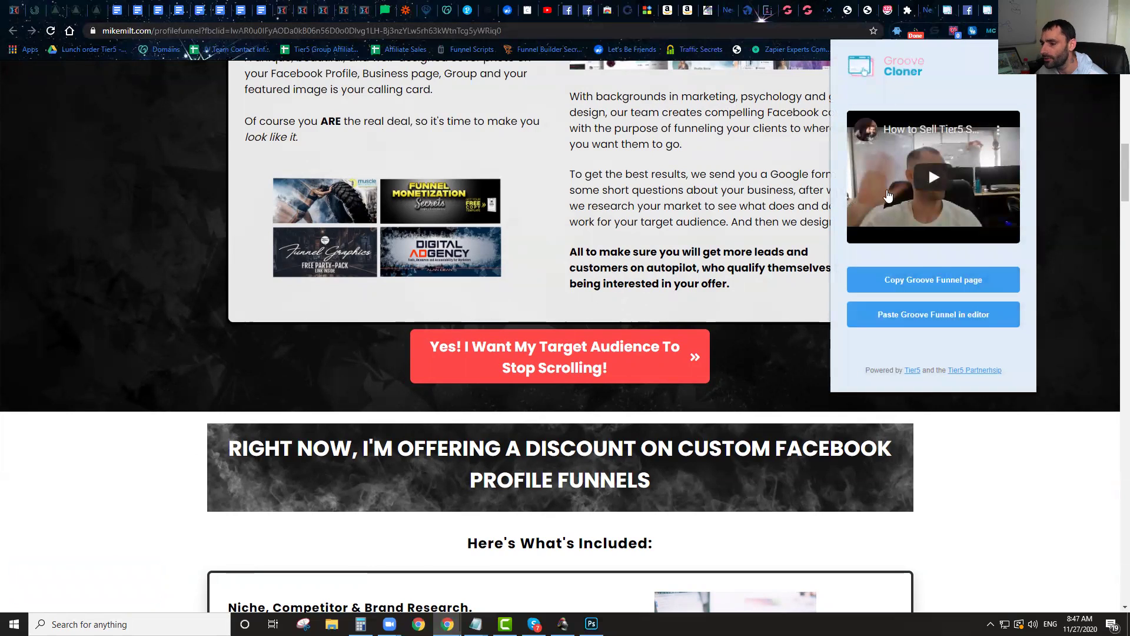
{"action": "left_click", "coordinate": [929, 282]}
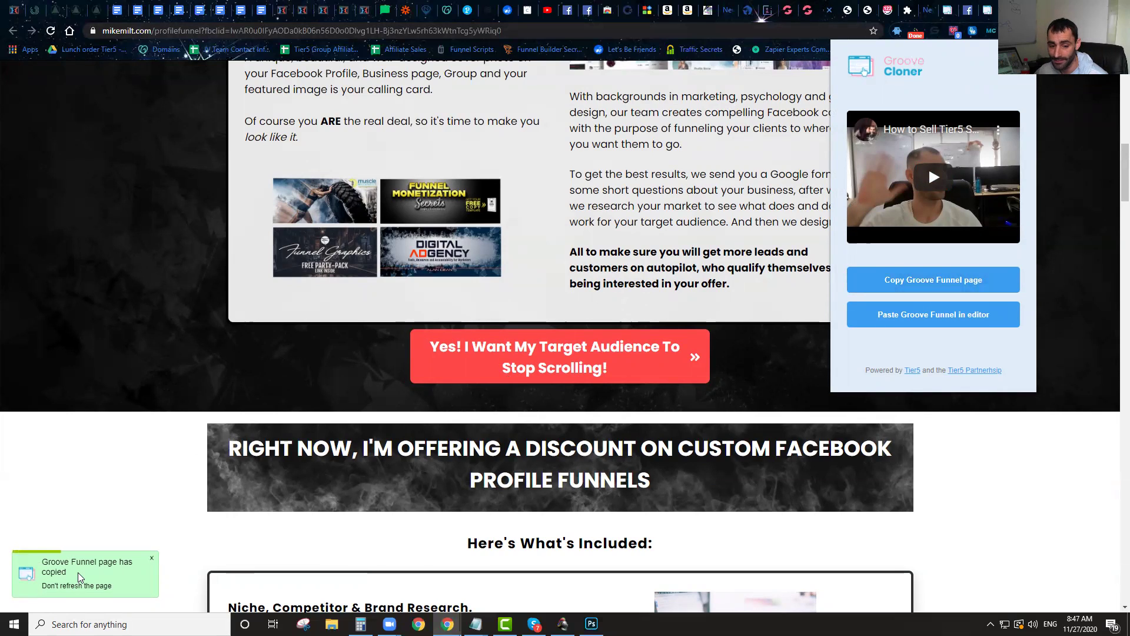
{"action": "left_click", "coordinate": [807, 8]}
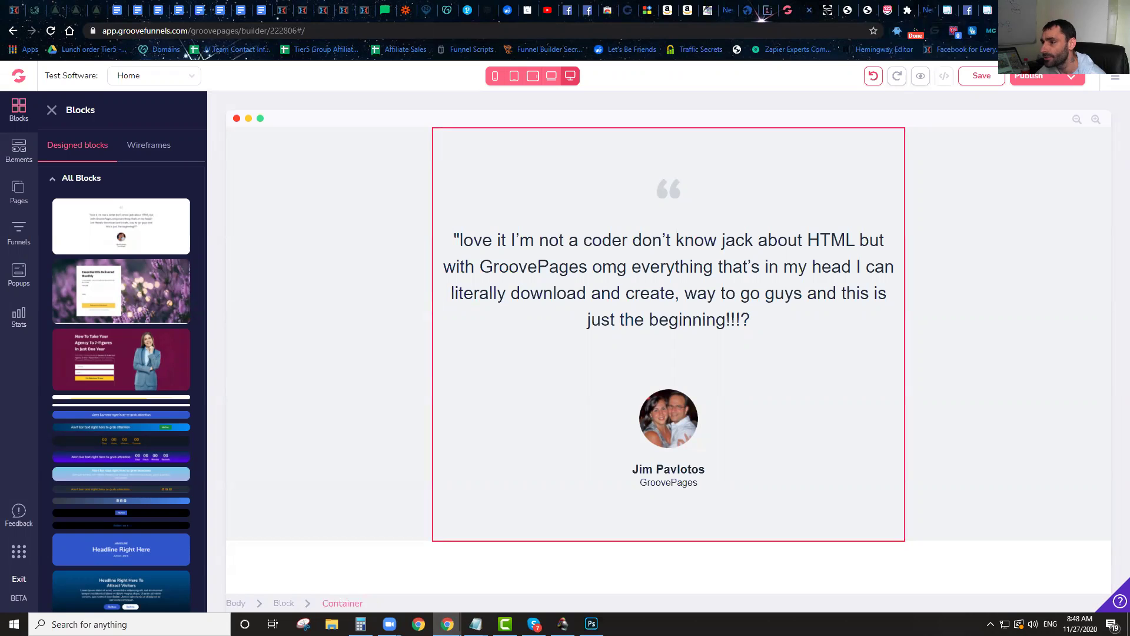
Step: Paste the copied sales page onto the Home page with Groove Cloner's Paste Groove Funnel in editor
{"action": "left_click", "coordinate": [1027, 30]}
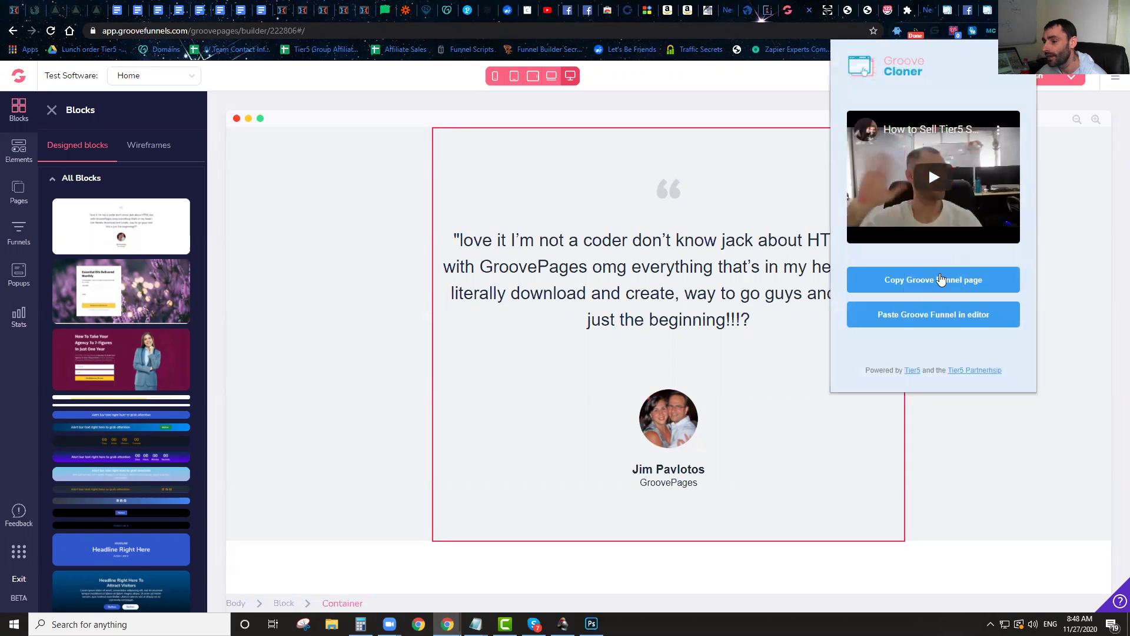
{"action": "left_click", "coordinate": [914, 326]}
{"action": "left_click", "coordinate": [1053, 508]}
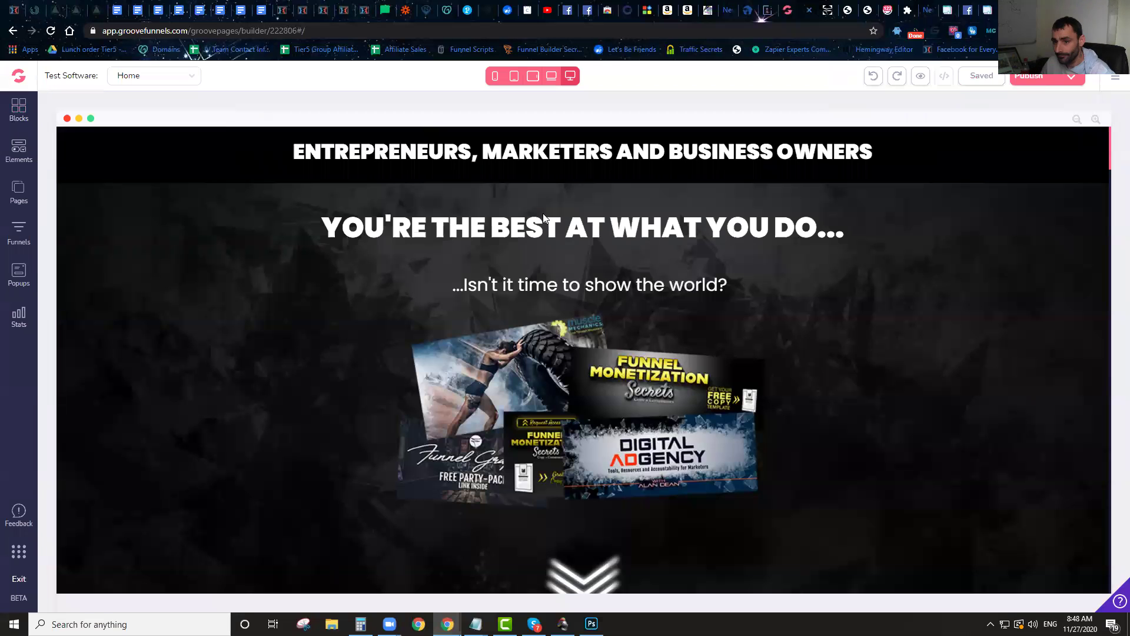
Step: Replace ENTREPRENEURS in the top headline with 'Funnel Hackers'
{"action": "double_click", "coordinate": [548, 152]}
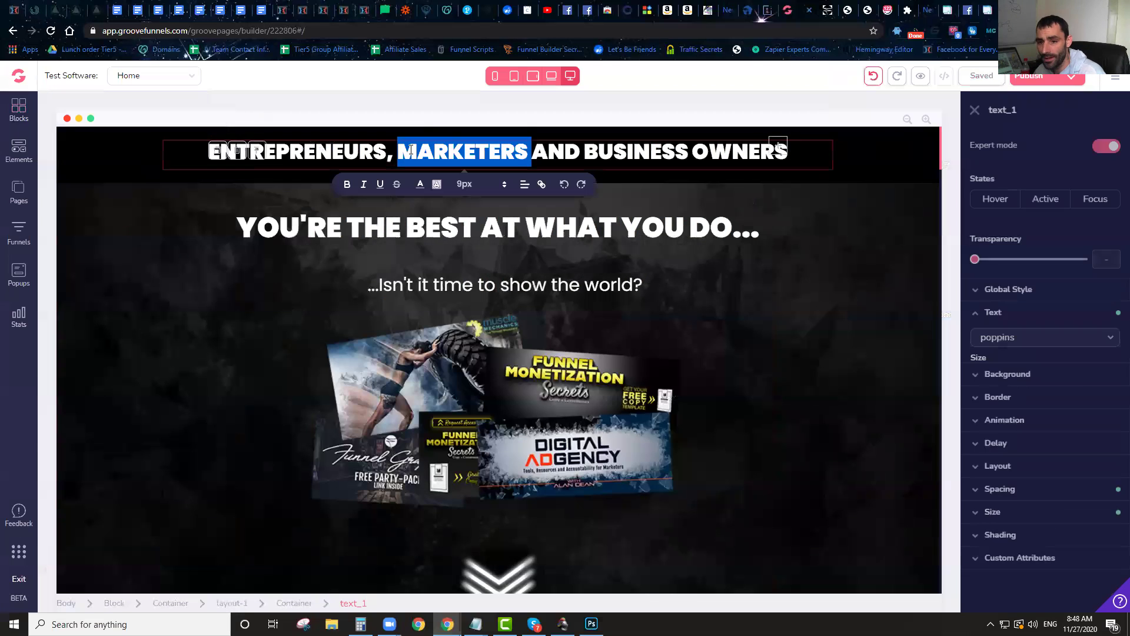
{"action": "double_click", "coordinate": [357, 152]}
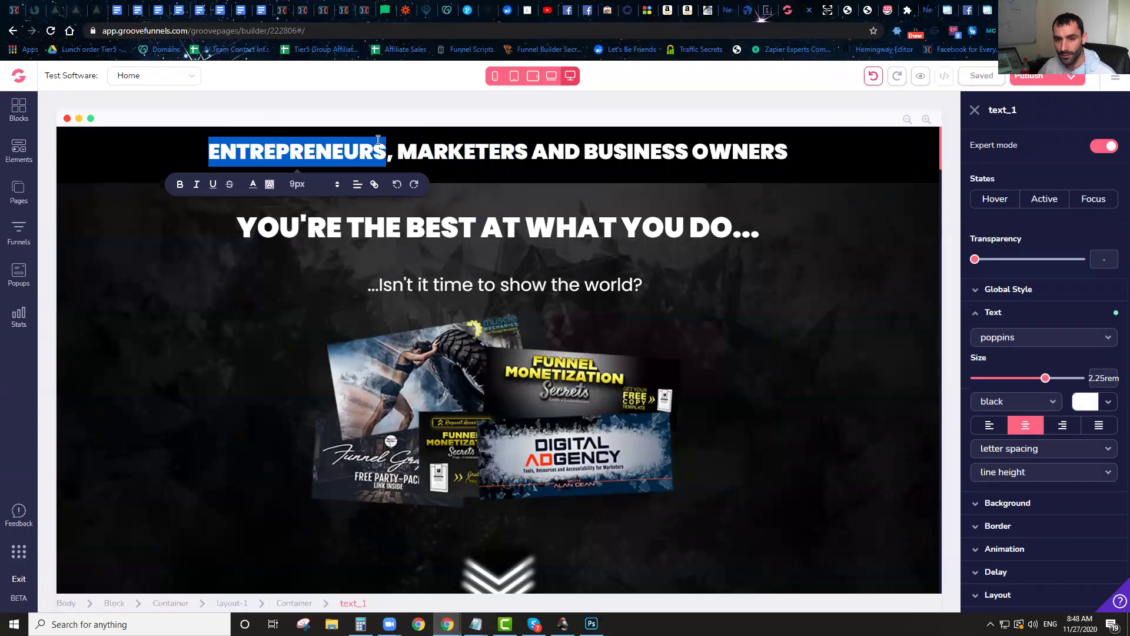
{"action": "type", "text": "Funnel Hu"}
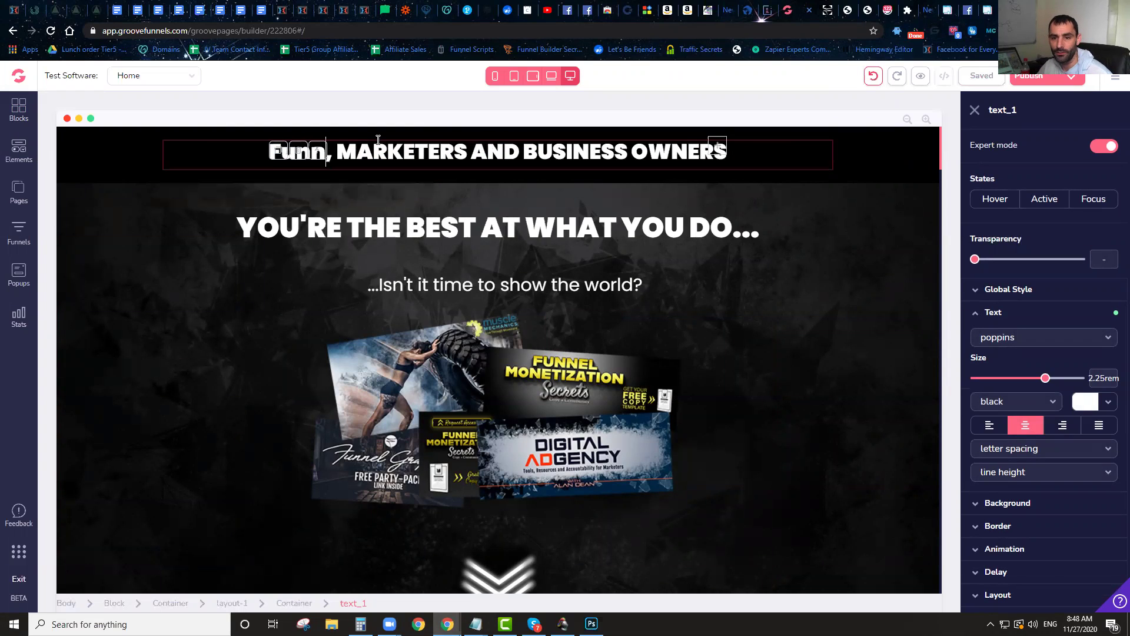
{"action": "type", "text": "ack"}
{"action": "key", "text": "BackSpace"}
{"action": "key", "text": "BackSpace"}
{"action": "key", "text": "BackSpace"}
{"action": "key", "text": "BackSpace"}
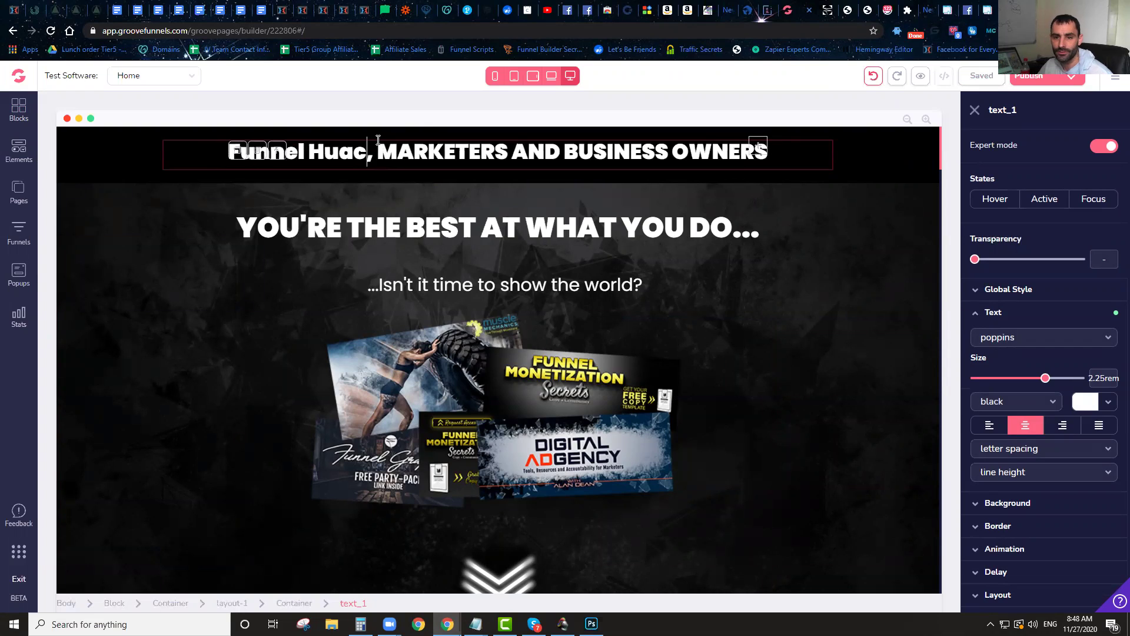
{"action": "type", "text": "ackers"}
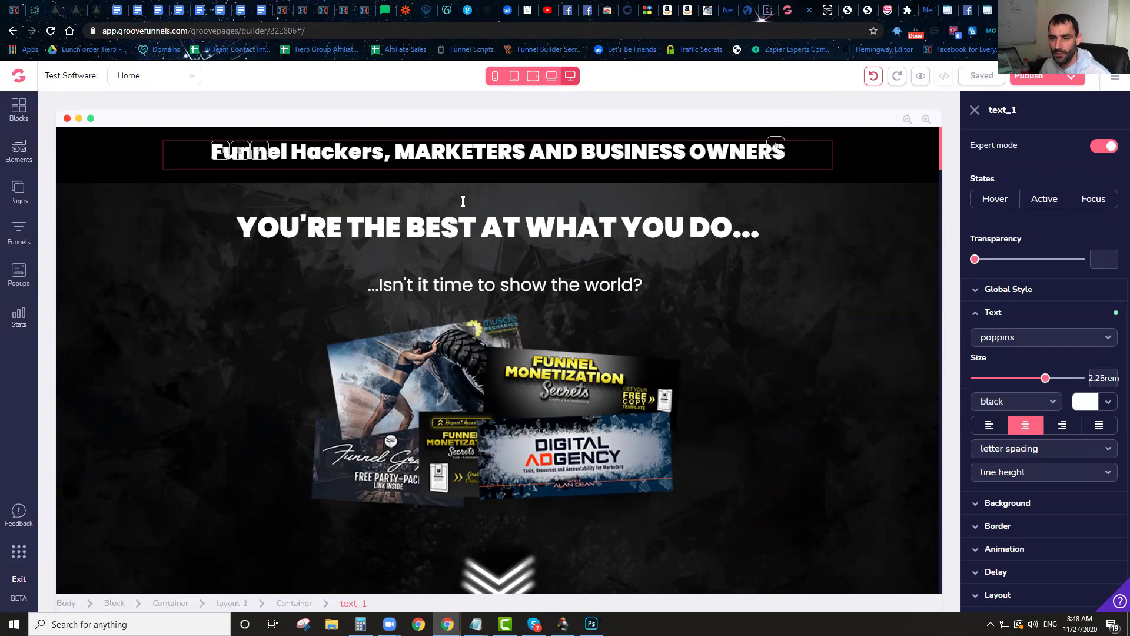
Step: Replace MARKETERS with 'Digital Marketers,' so the headline ends AND BUSINESS OWNERS
{"action": "double_click", "coordinate": [459, 157]}
{"action": "key", "text": "BackSpace"}
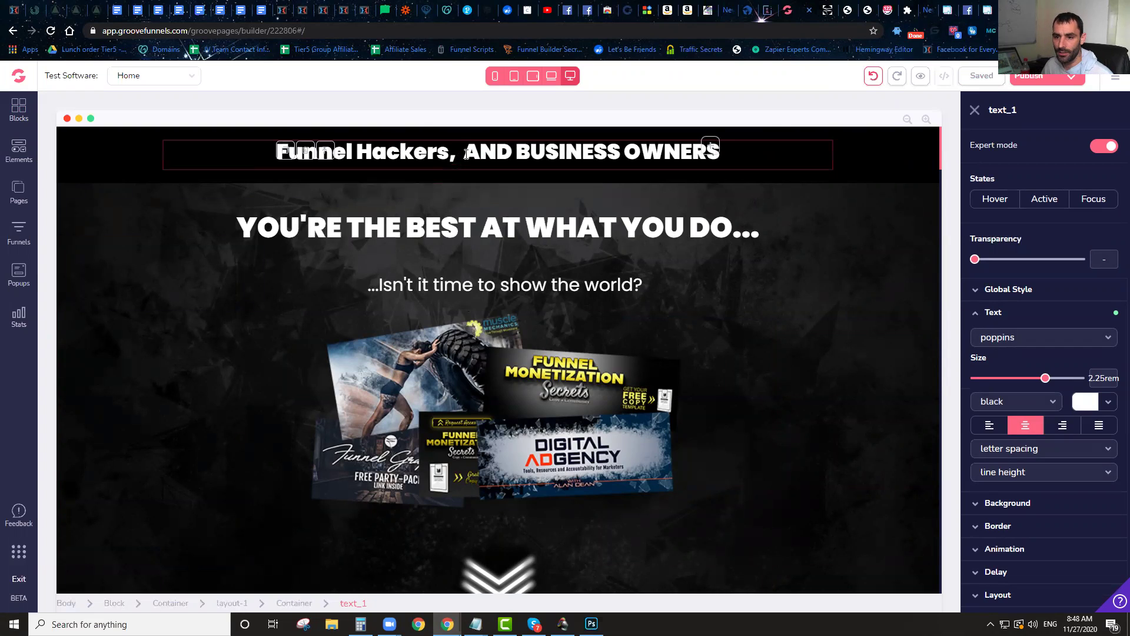
{"action": "type", "text": "D"}
{"action": "type", "text": "igital Market"}
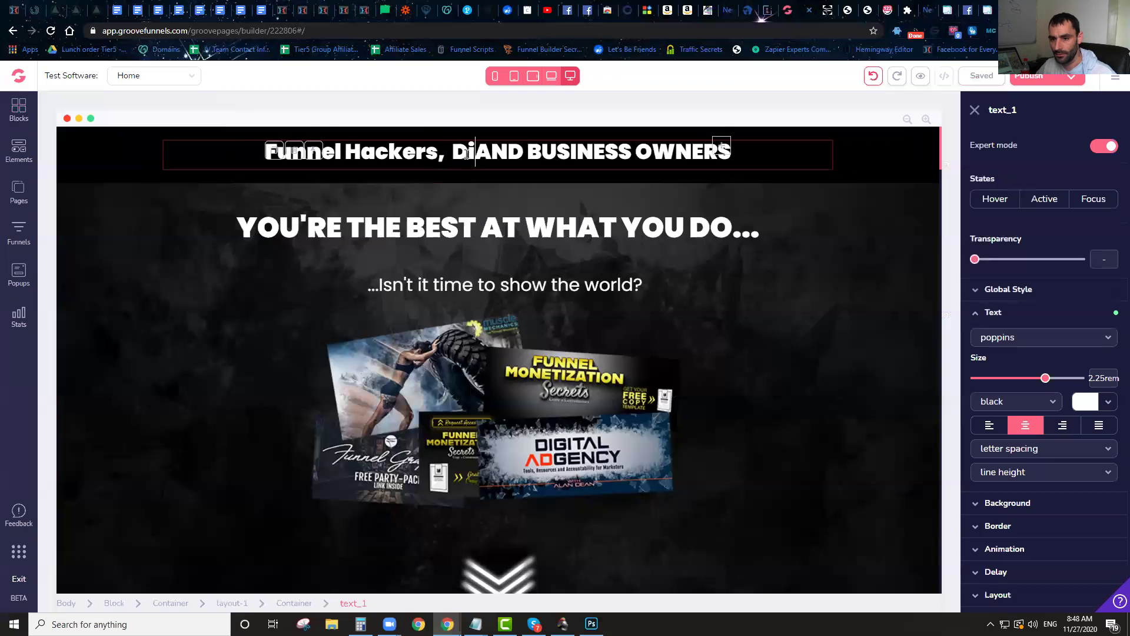
{"action": "type", "text": "ers,"}
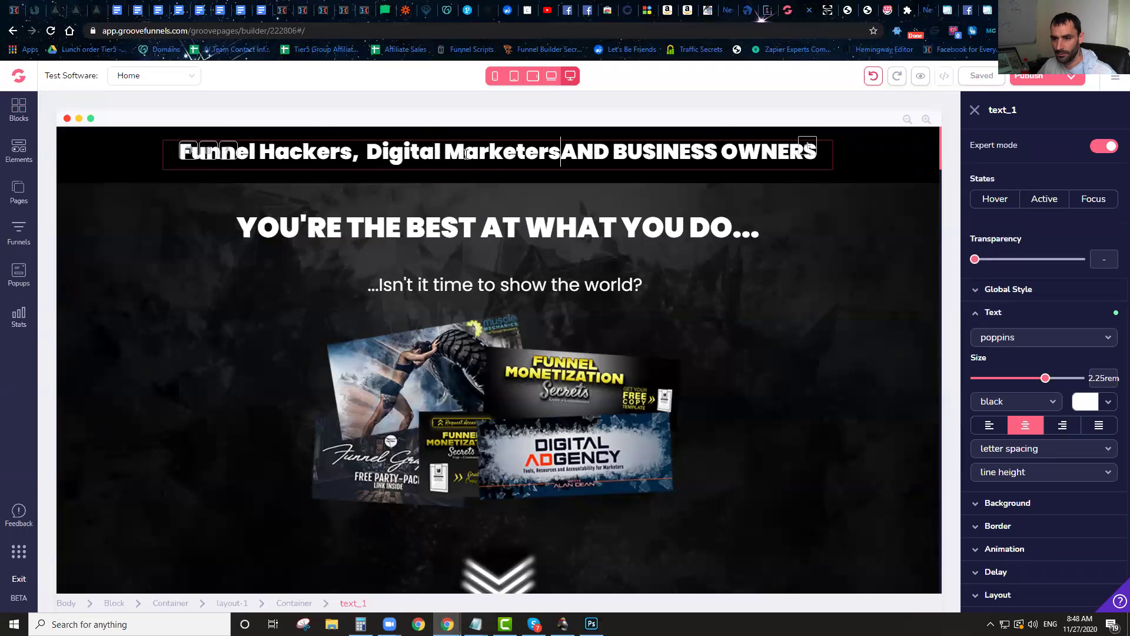
{"action": "left_click", "coordinate": [879, 255]}
{"action": "left_click", "coordinate": [573, 377]}
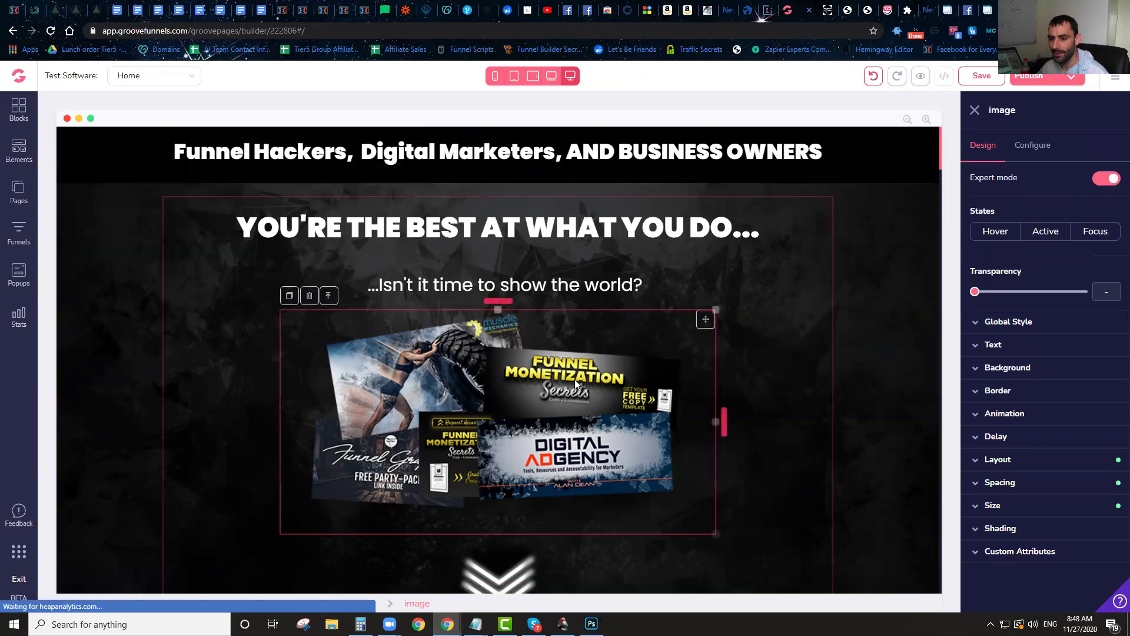
Step: Swap the hero collage for the Coaching and Mentorship photo from My Files
{"action": "left_click", "coordinate": [1034, 147]}
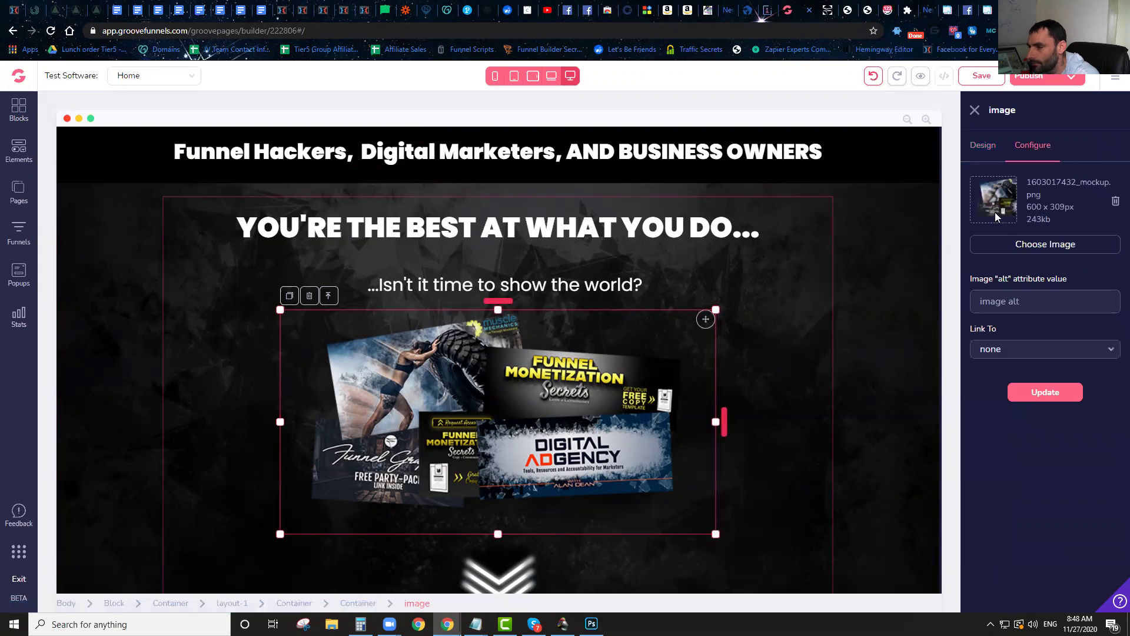
{"action": "left_click", "coordinate": [1025, 246]}
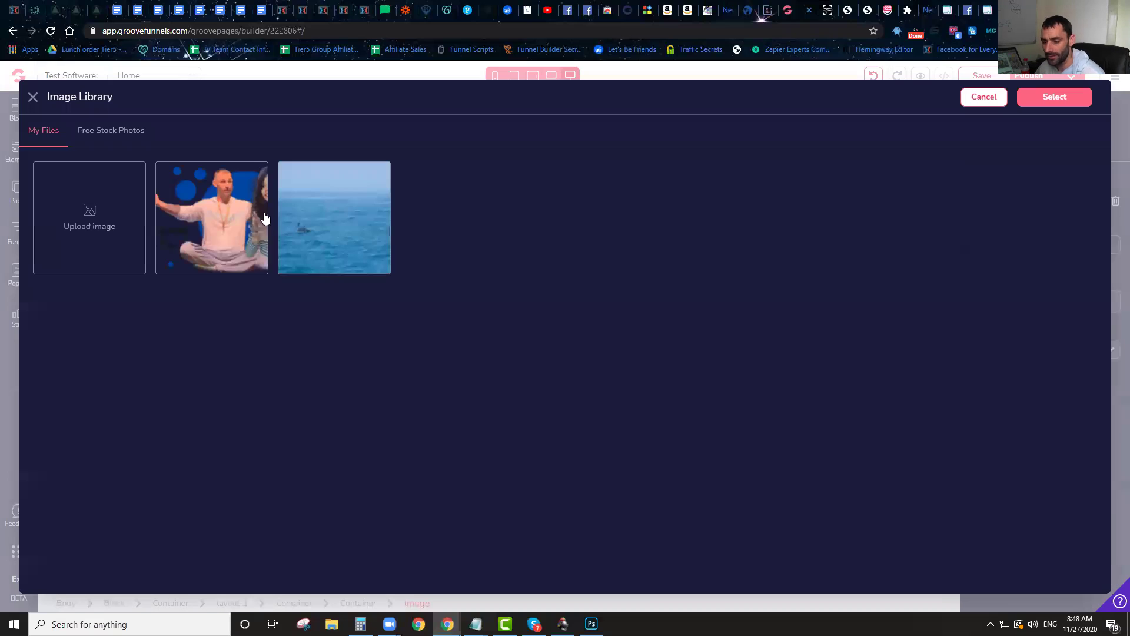
{"action": "left_click", "coordinate": [234, 199]}
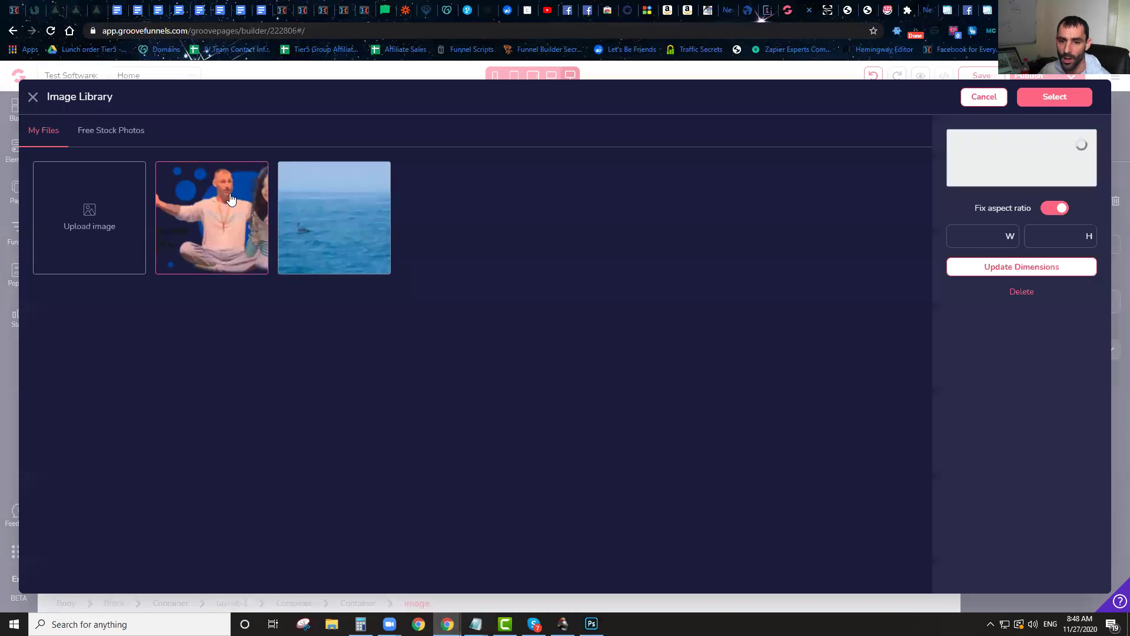
{"action": "left_click", "coordinate": [1043, 96]}
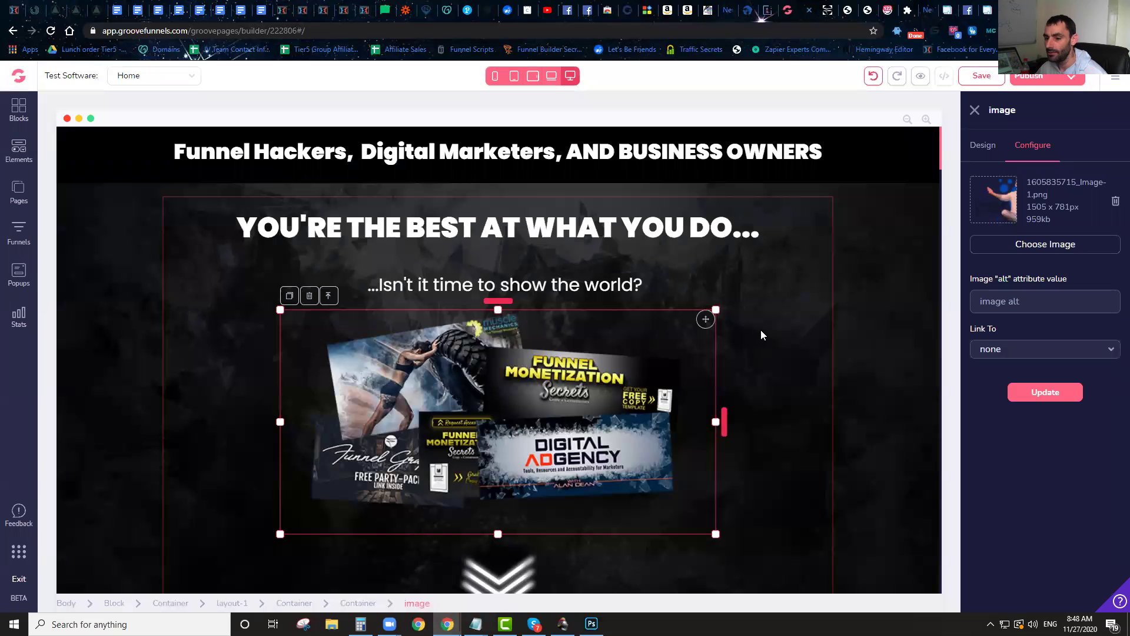
{"action": "left_click", "coordinate": [1072, 394]}
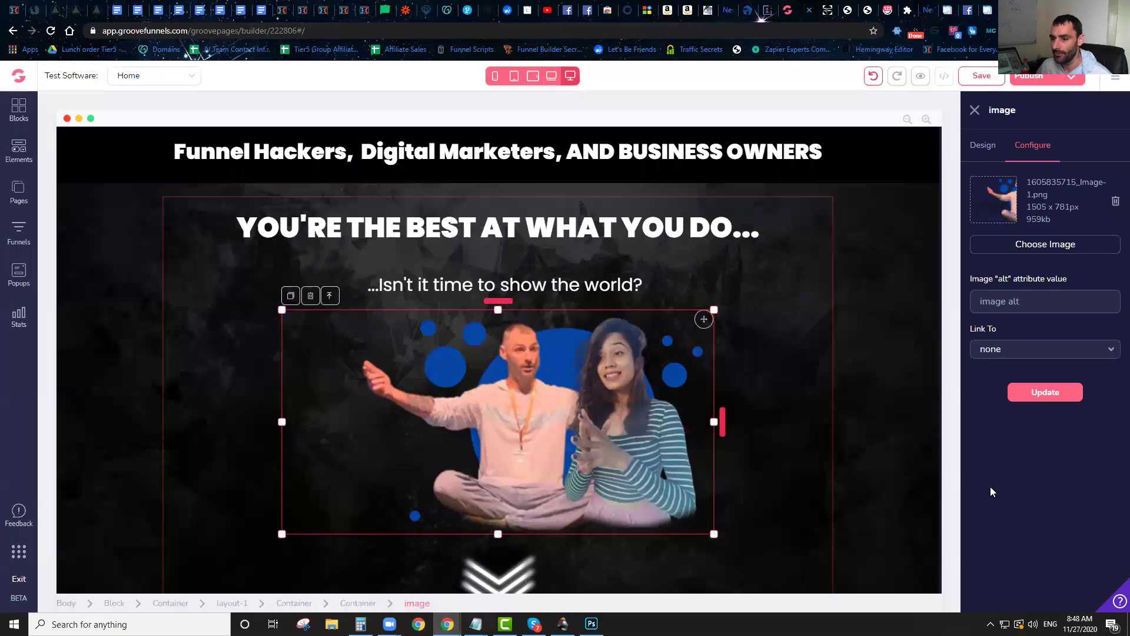
{"action": "scroll", "coordinate": [739, 347], "scroll_direction": "down", "scroll_amount": 20}
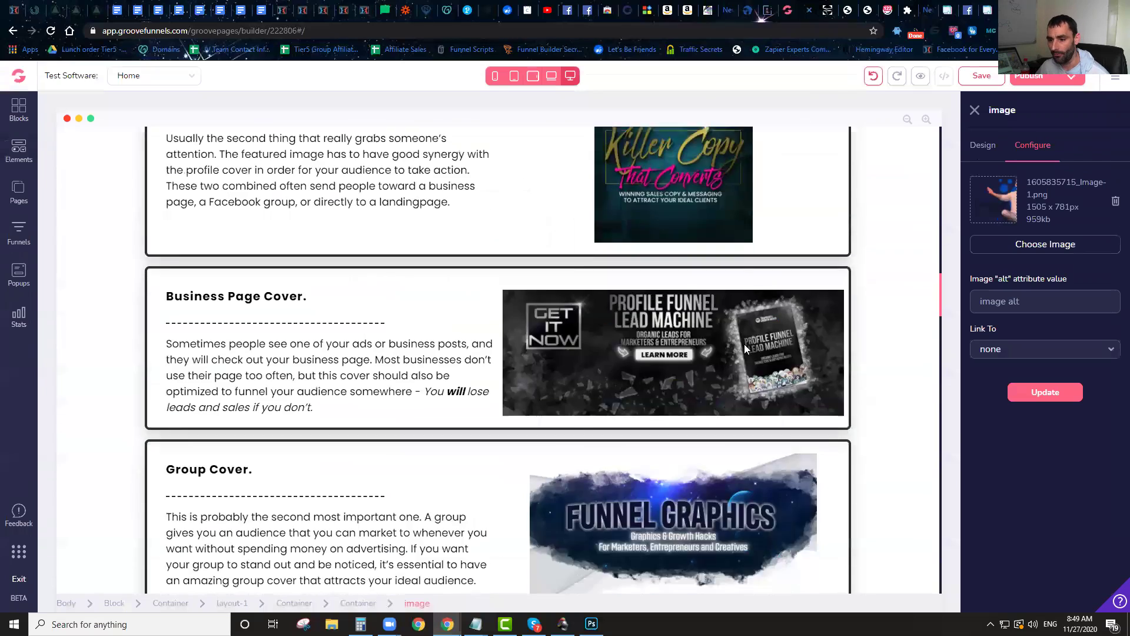
{"action": "scroll", "coordinate": [746, 350], "scroll_direction": "up", "scroll_amount": 7}
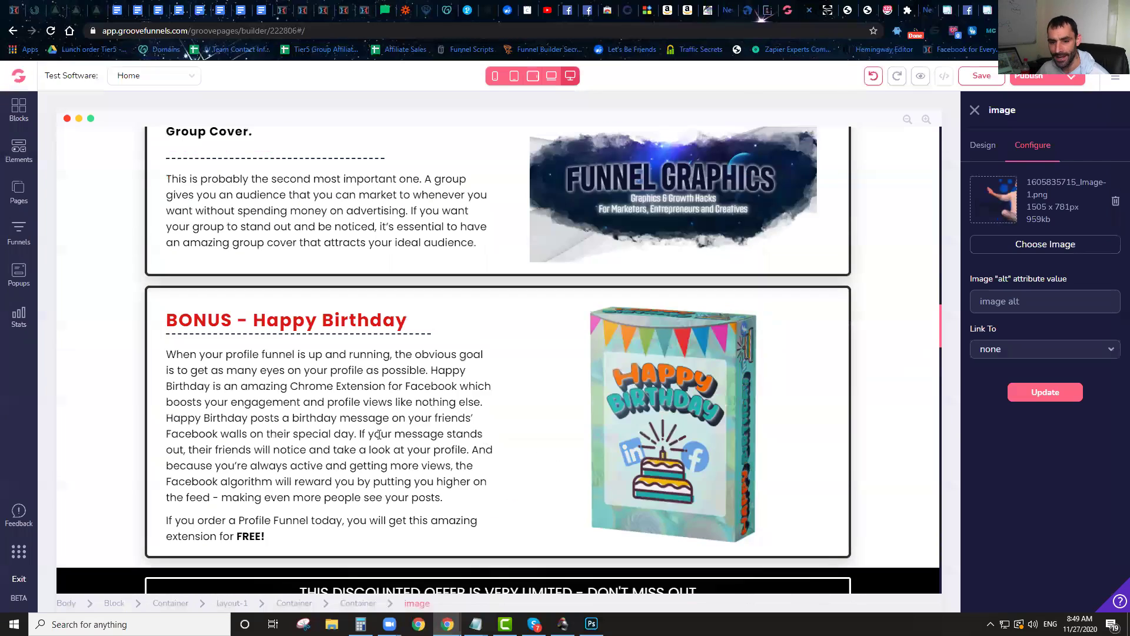
{"action": "left_click", "coordinate": [447, 402]}
{"action": "scroll", "coordinate": [589, 383], "scroll_direction": "up", "scroll_amount": 2}
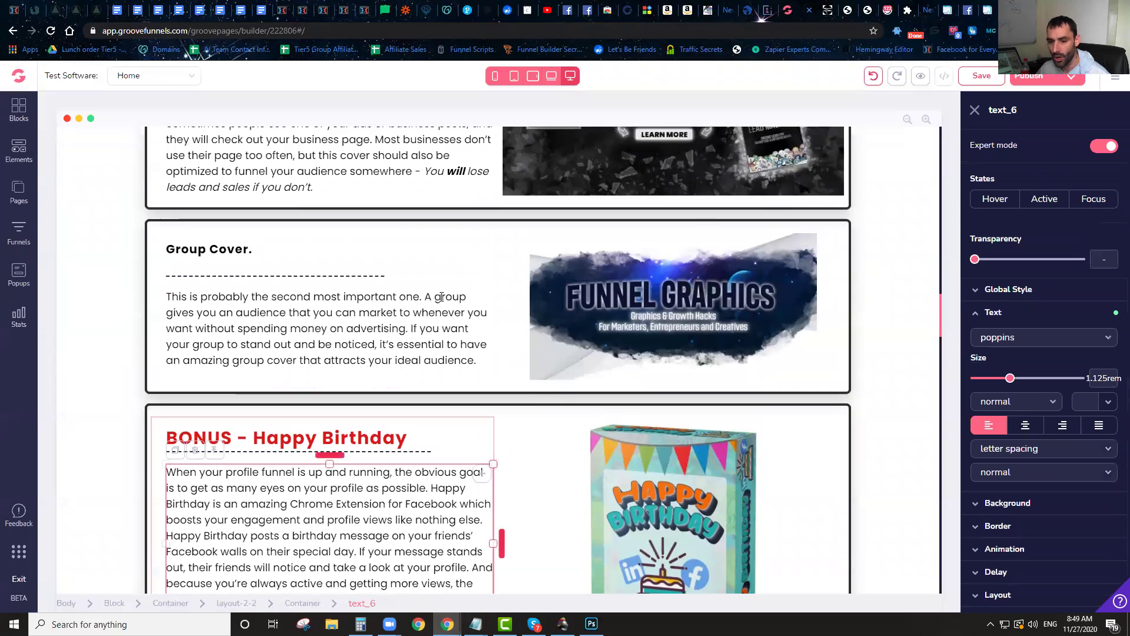
Step: Save the page, publish it at sustest.groovepages.com/grooveclonner/, and open the live site
{"action": "left_click", "coordinate": [969, 78]}
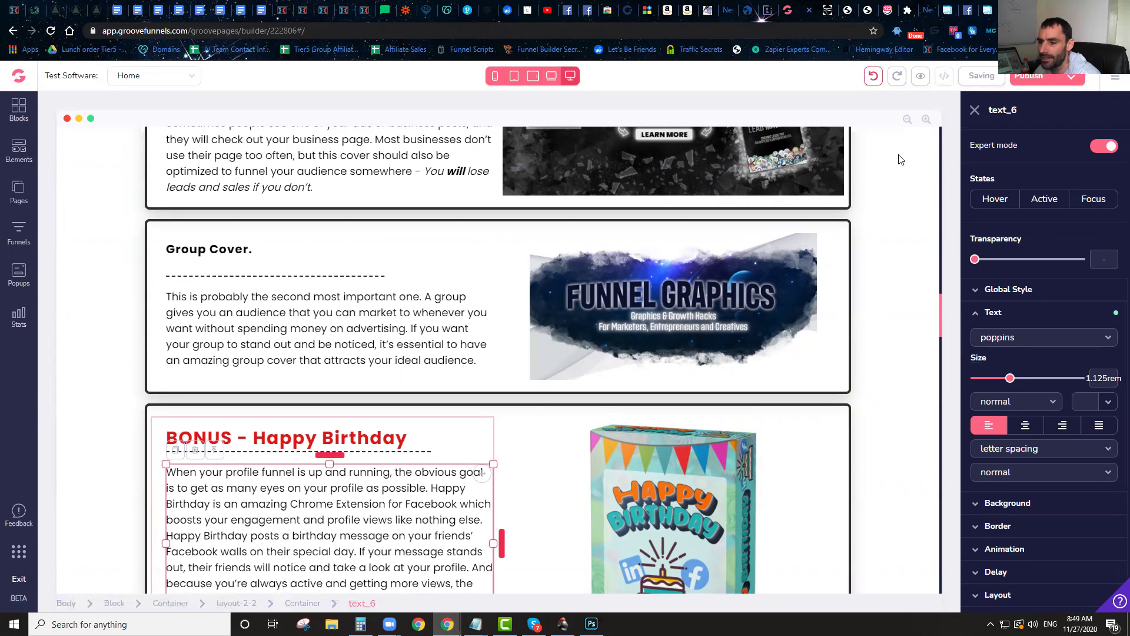
{"action": "left_click", "coordinate": [1031, 75]}
{"action": "left_click", "coordinate": [1010, 219]}
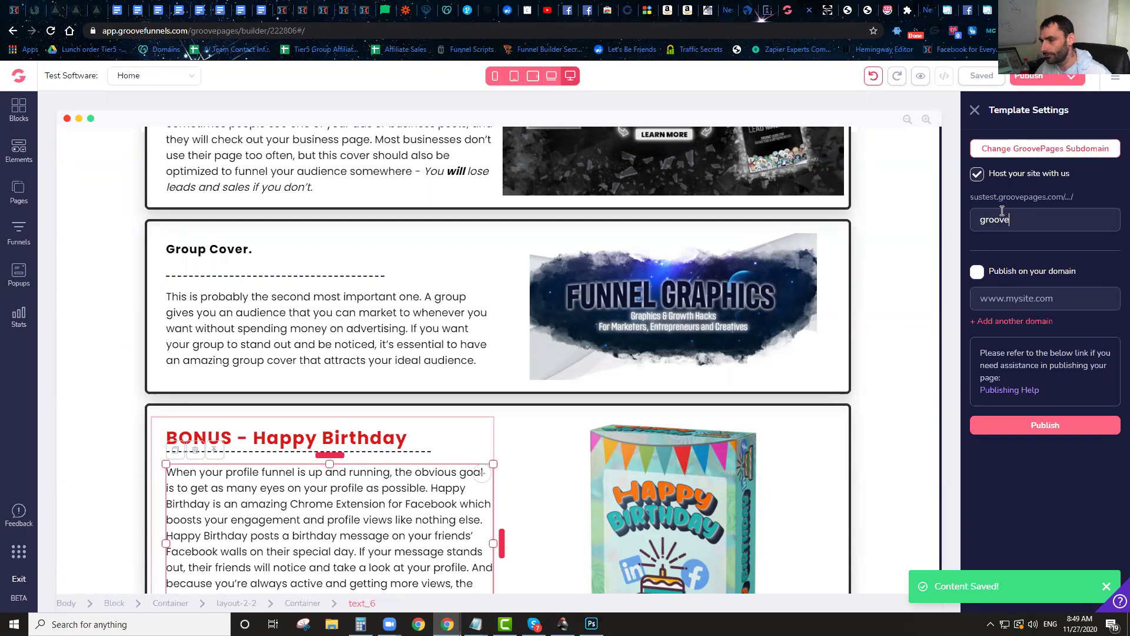
{"action": "left_click", "coordinate": [1050, 427]}
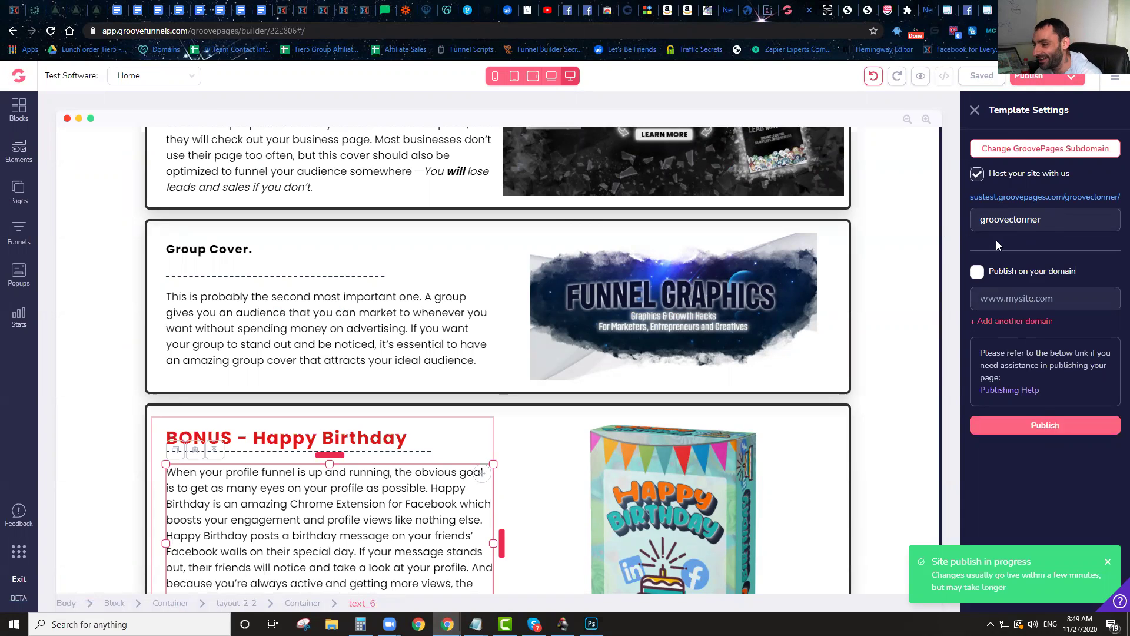
{"action": "left_click", "coordinate": [1038, 199]}
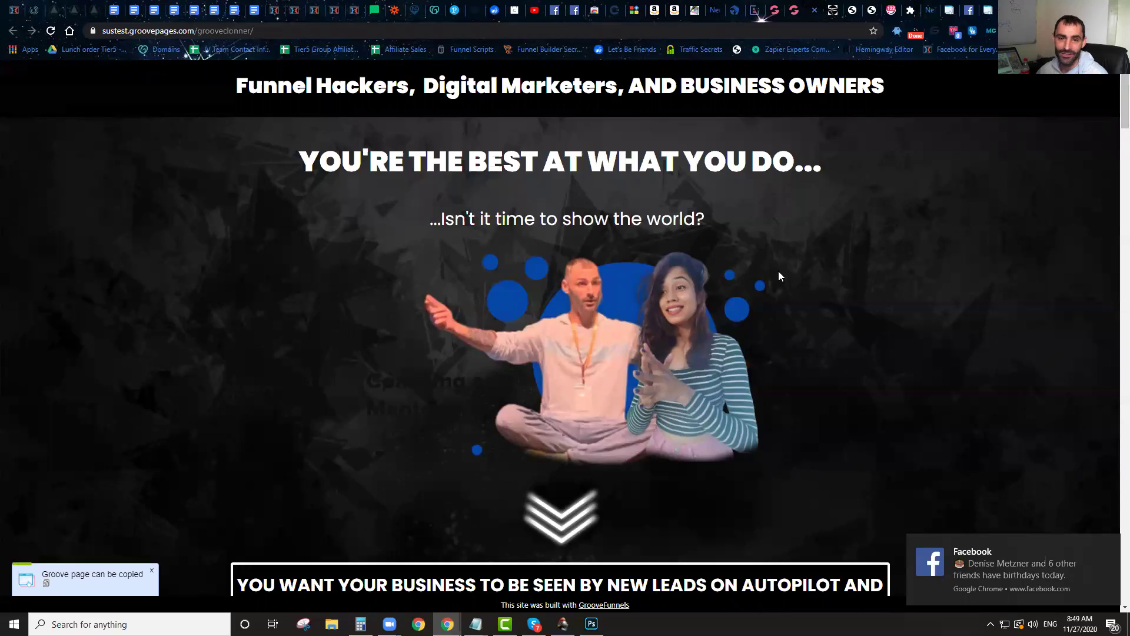
Step: Scroll the live page, compare it with the original mikemilt.com page, then return to the builder
{"action": "scroll", "coordinate": [756, 245], "scroll_direction": "down", "scroll_amount": 10}
{"action": "scroll", "coordinate": [752, 271], "scroll_direction": "down", "scroll_amount": 20}
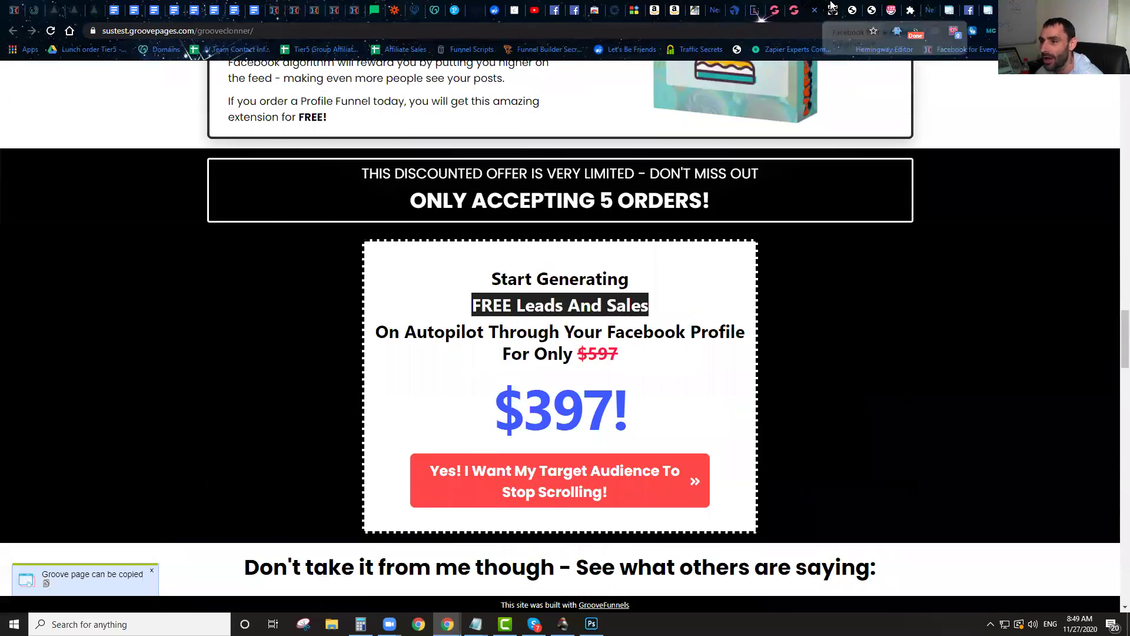
{"action": "left_click", "coordinate": [832, 10]}
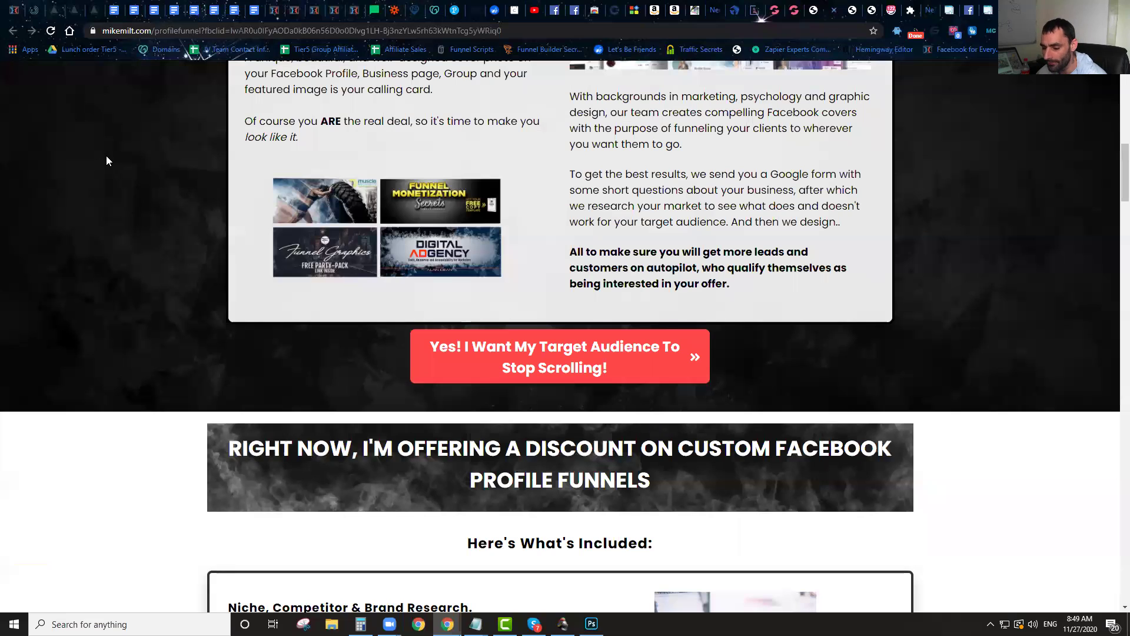
{"action": "left_click", "coordinate": [33, 30]}
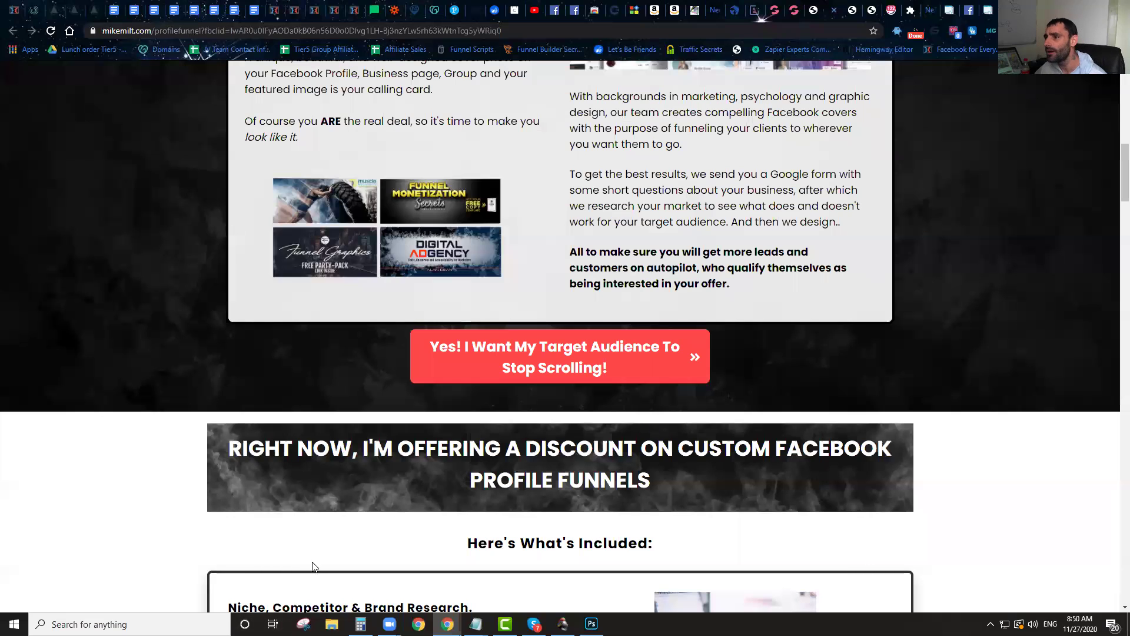
{"action": "left_click", "coordinate": [775, 8]}
{"action": "scroll", "coordinate": [177, 295], "scroll_direction": "up", "scroll_amount": 3}
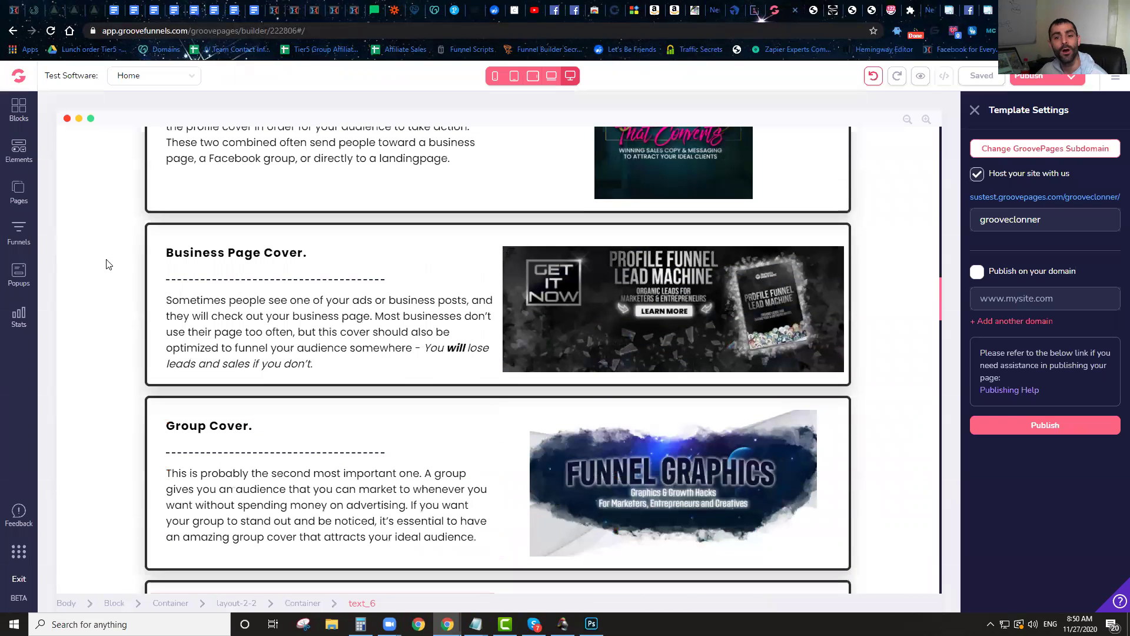
Step: Retype the hero subtitle as '...you can edit everything you want :)'
{"action": "scroll", "coordinate": [106, 265], "scroll_direction": "up", "scroll_amount": 4}
{"action": "left_click", "coordinate": [19, 194]}
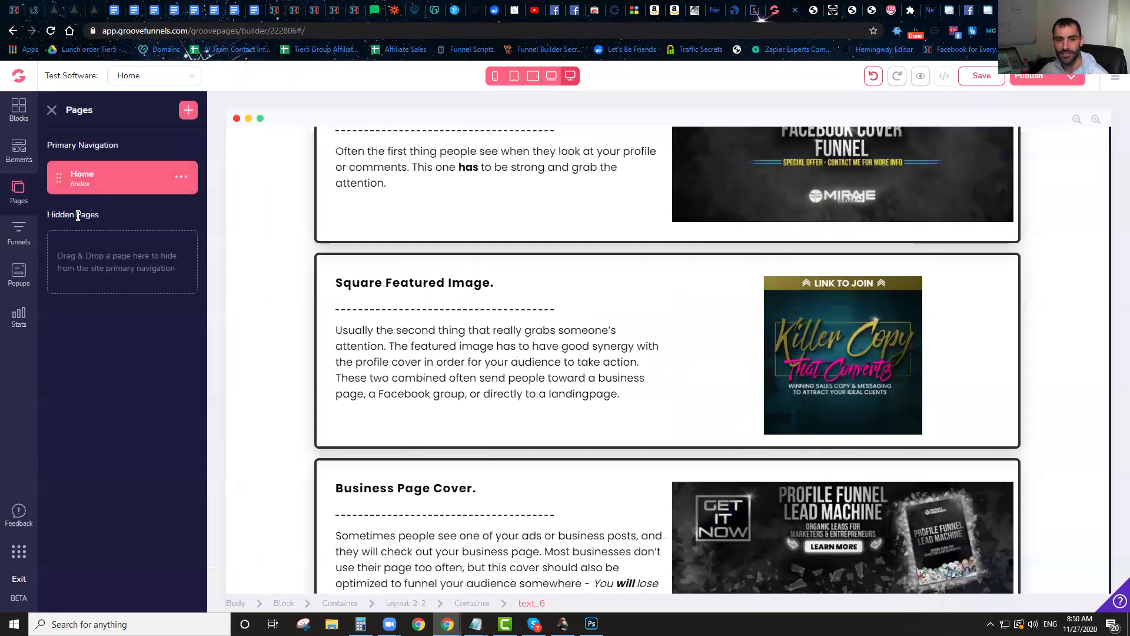
{"action": "left_click", "coordinate": [371, 222]}
{"action": "scroll", "coordinate": [441, 277], "scroll_direction": "up", "scroll_amount": 12}
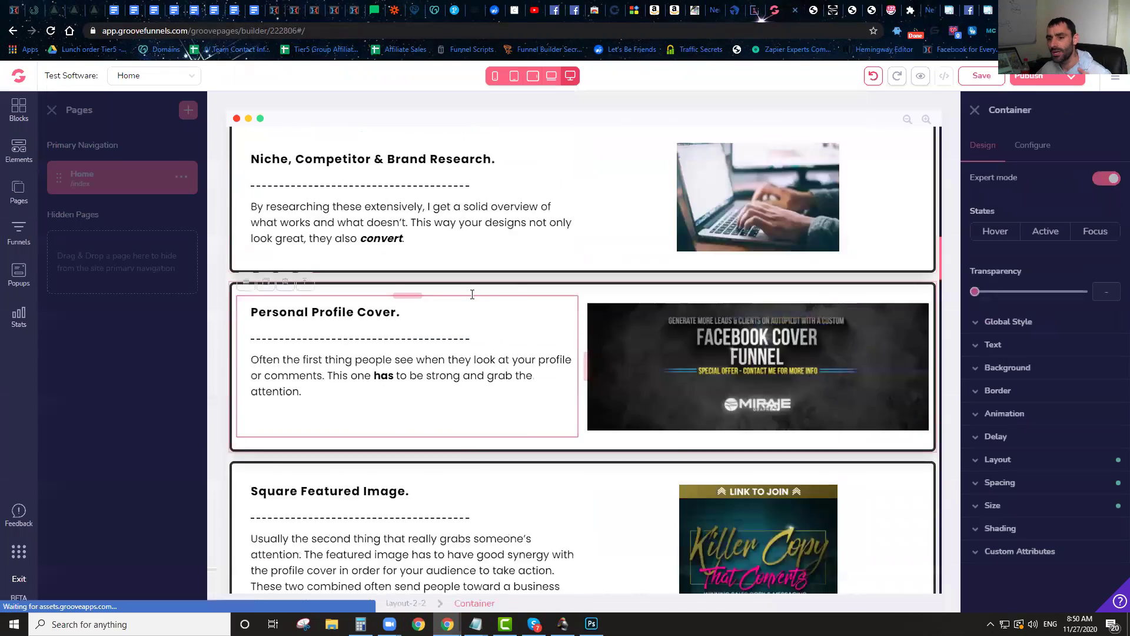
{"action": "scroll", "coordinate": [475, 306], "scroll_direction": "up", "scroll_amount": 7}
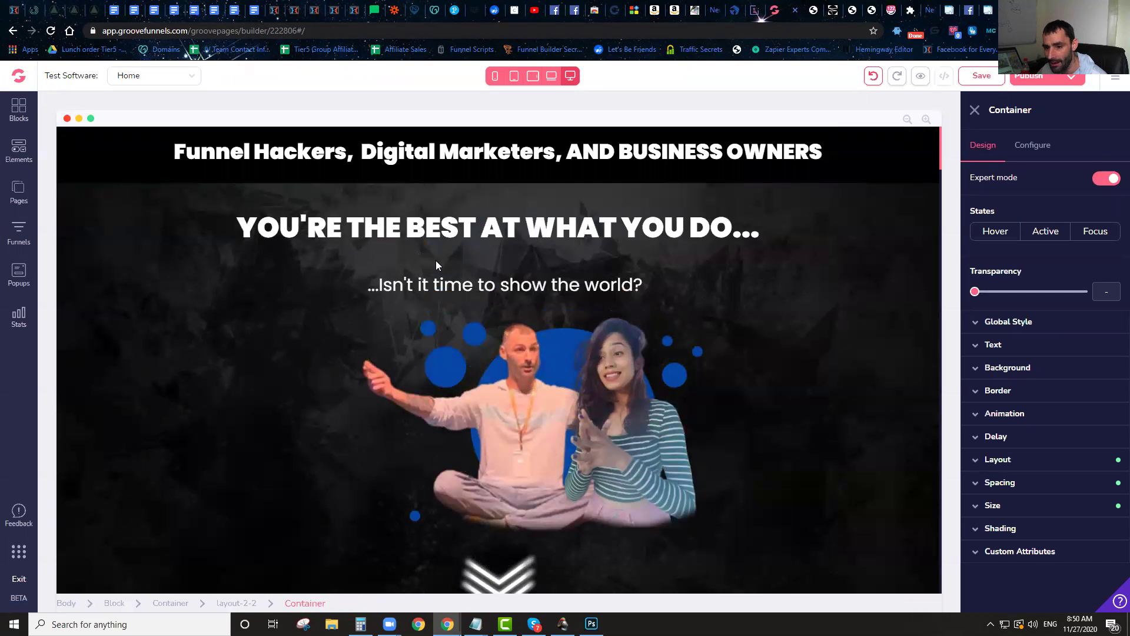
{"action": "double_click", "coordinate": [439, 283]}
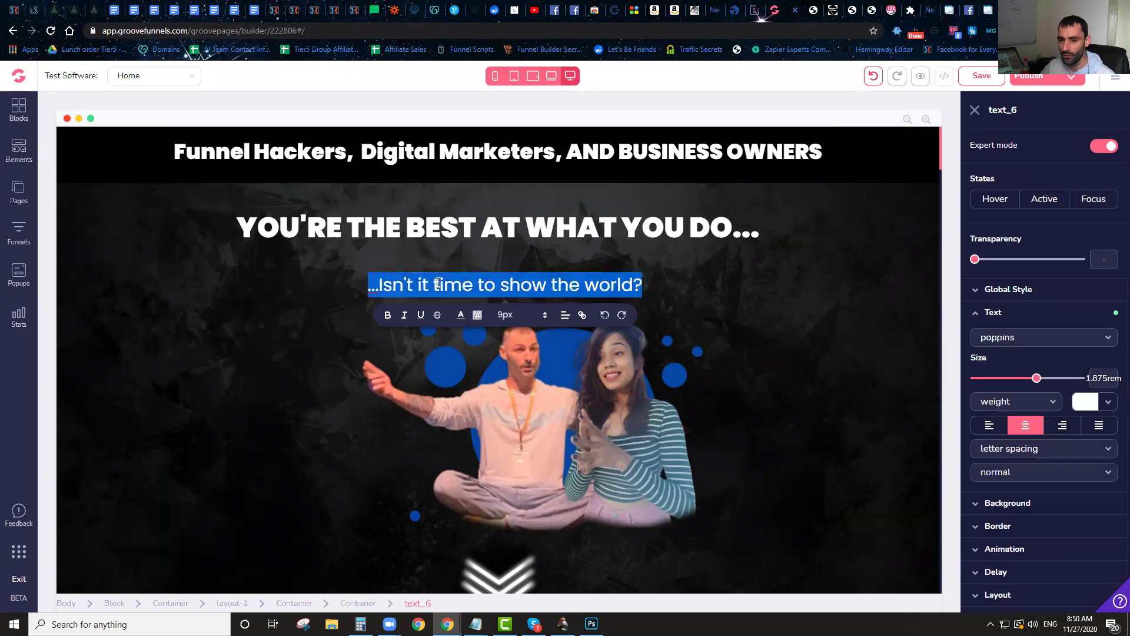
{"action": "type", "text": "...you can e"}
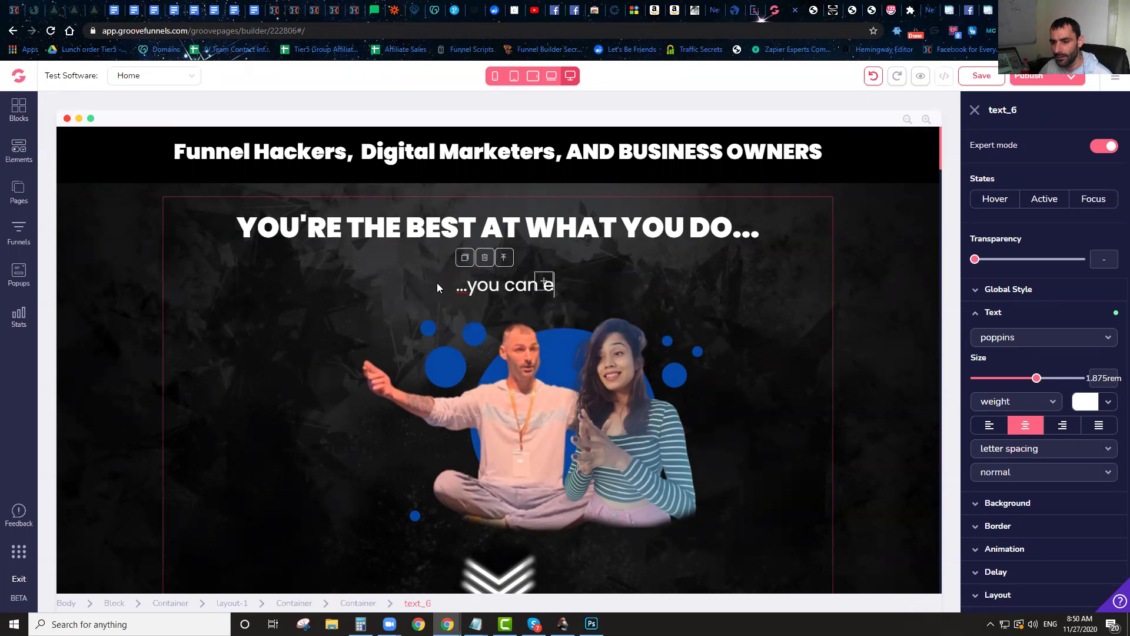
{"action": "type", "text": "dit everythi"}
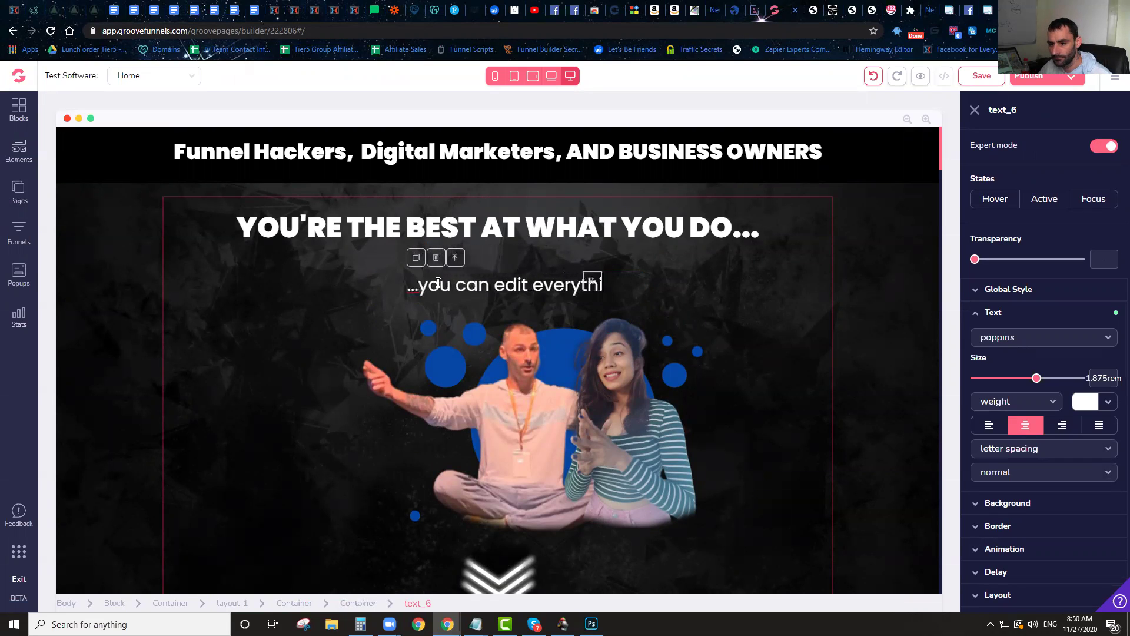
{"action": "type", "text": "ng you want :"}
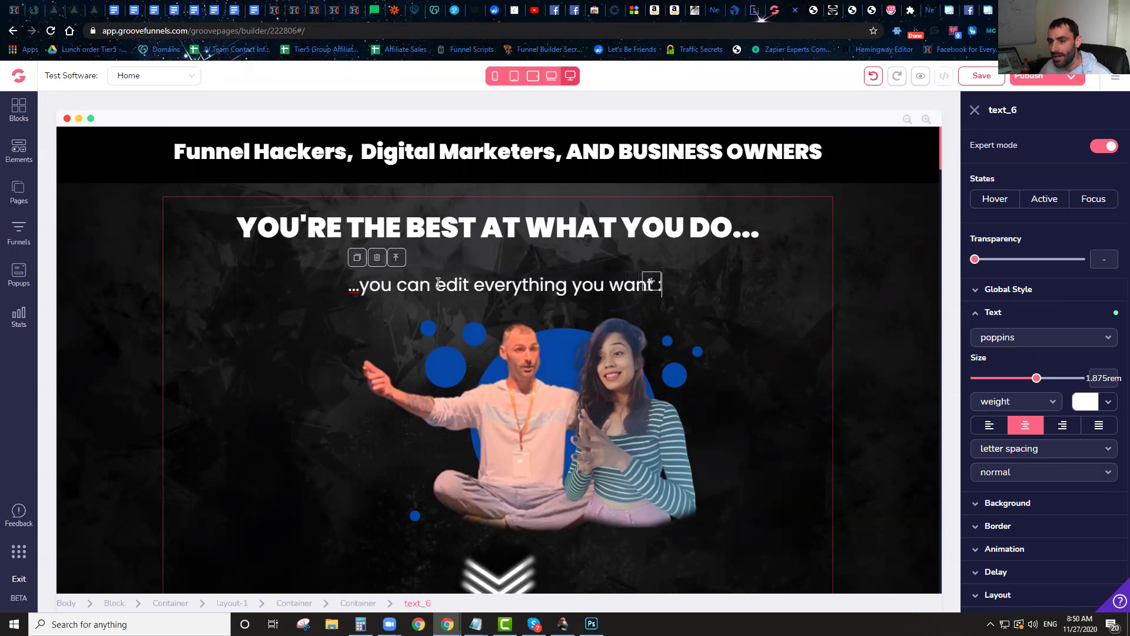
{"action": "type", "text": ")"}
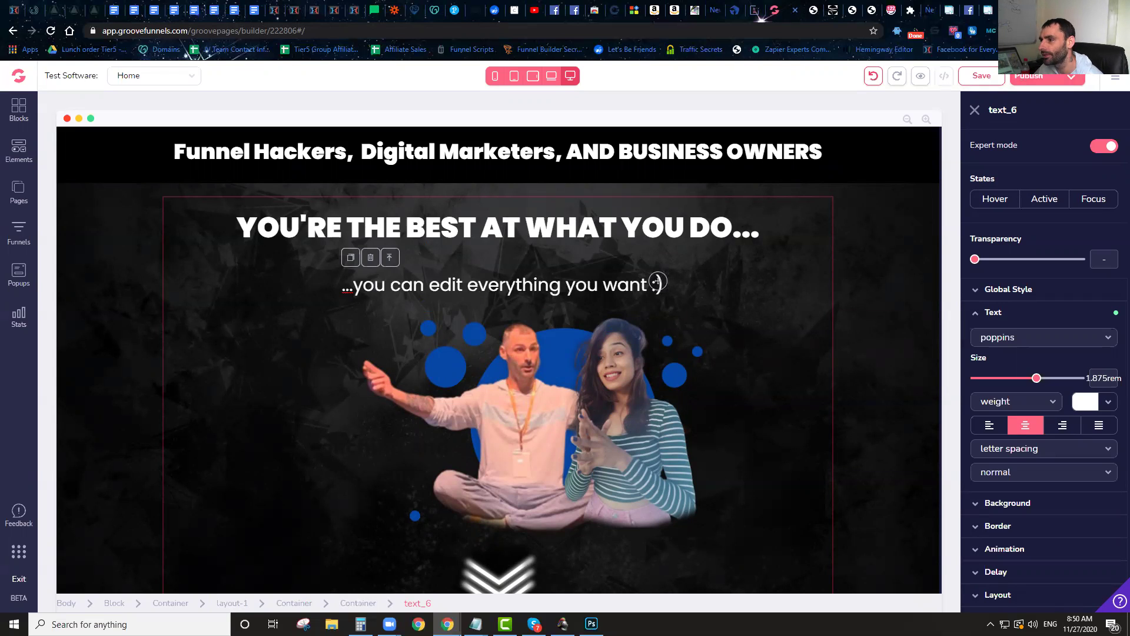
Step: Copy the mikemilt.com page again with Groove Cloner's Copy Groove Funnel page and return to the builder
{"action": "left_click", "coordinate": [833, 10]}
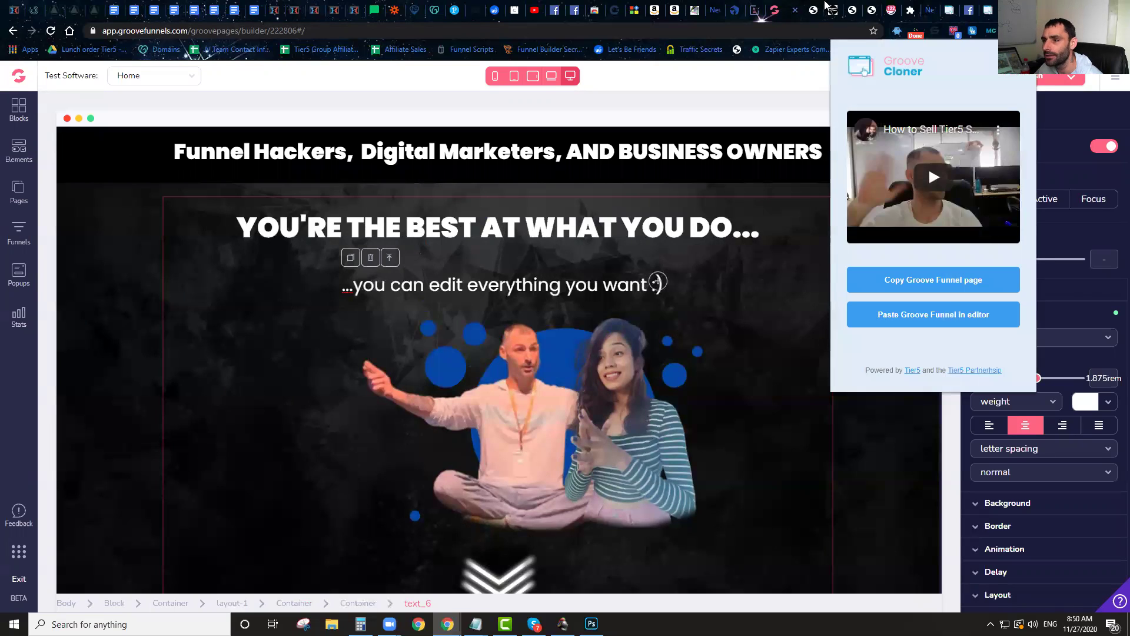
{"action": "left_click", "coordinate": [833, 10]}
{"action": "left_click", "coordinate": [832, 10]}
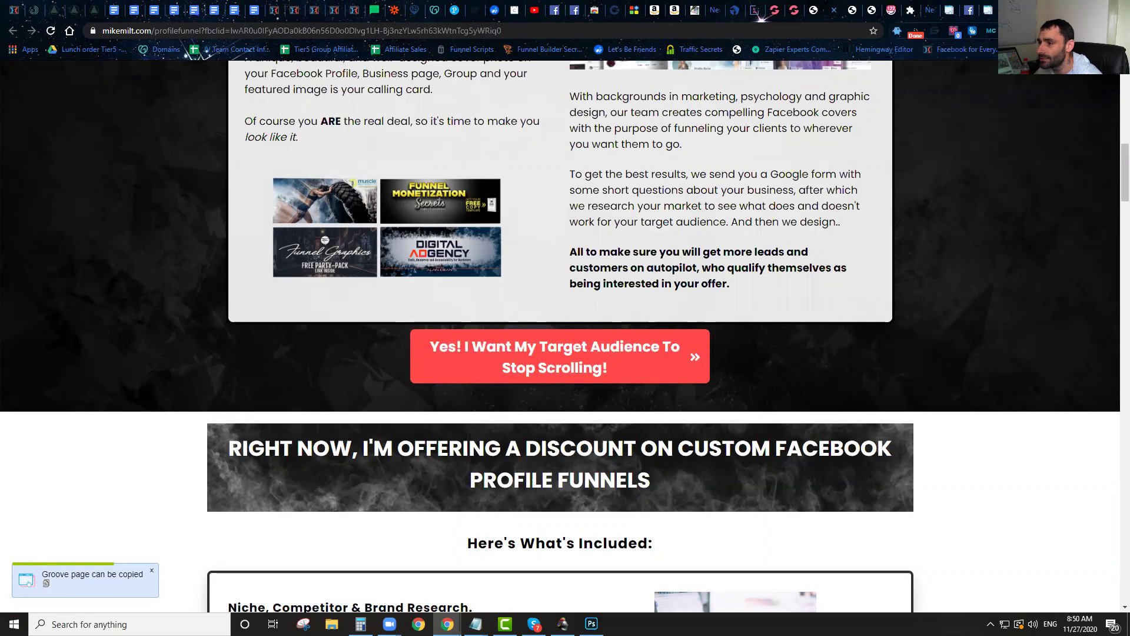
{"action": "left_click", "coordinate": [1027, 30]}
{"action": "left_click", "coordinate": [927, 280]}
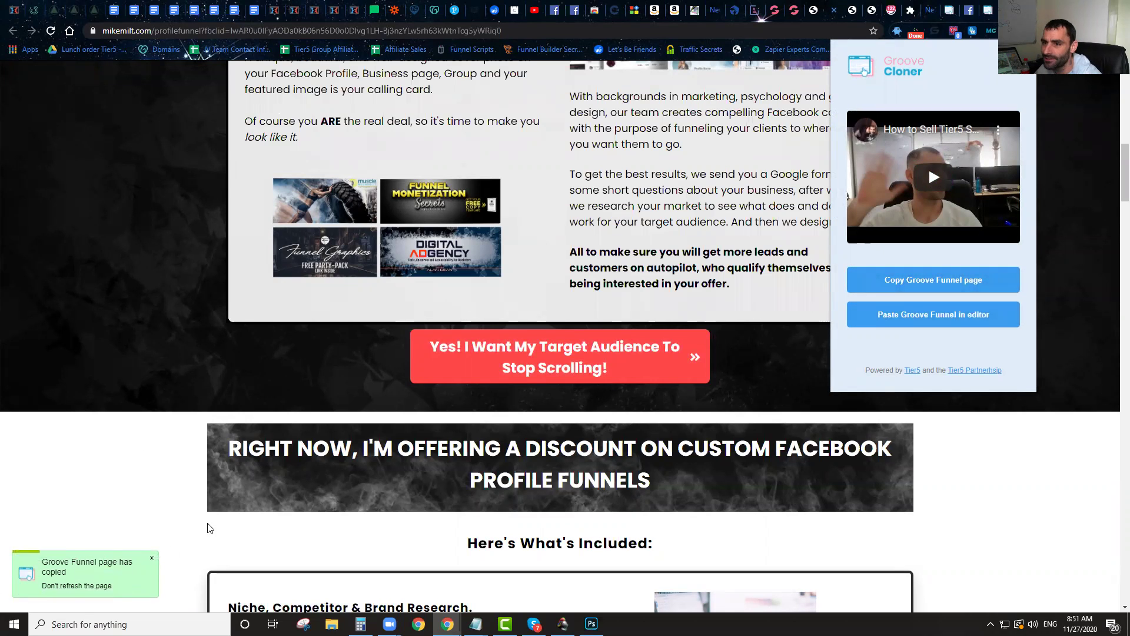
{"action": "left_click", "coordinate": [789, 10]}
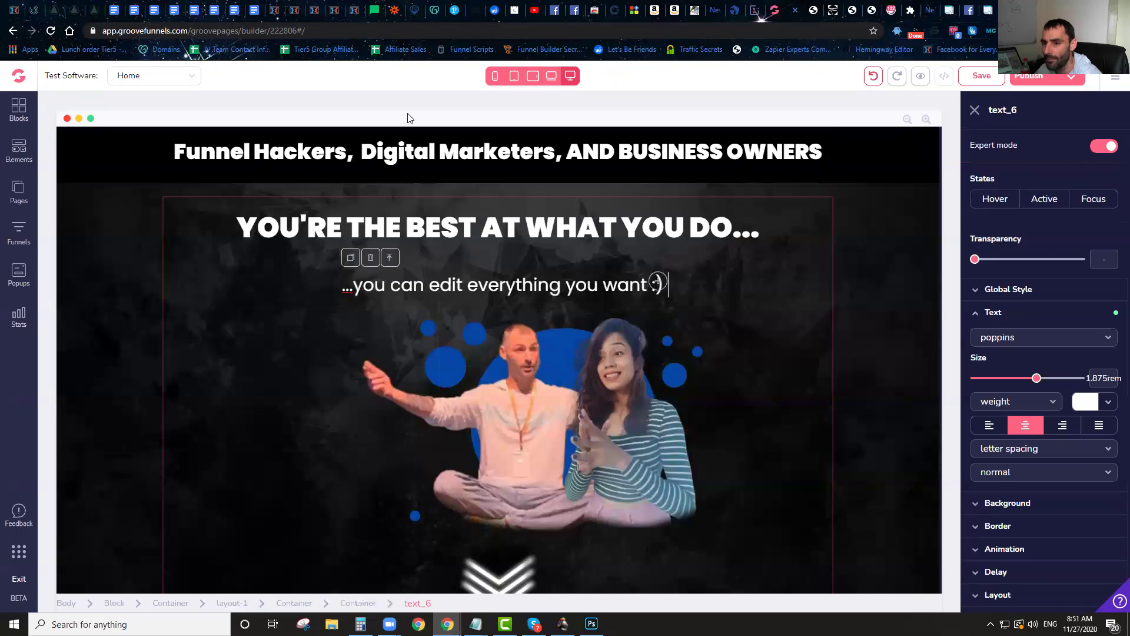
Step: Paste the freshly cloned mikemilt.com page over the edited Home page via Groove Cloner, then save
{"action": "left_click", "coordinate": [1027, 30]}
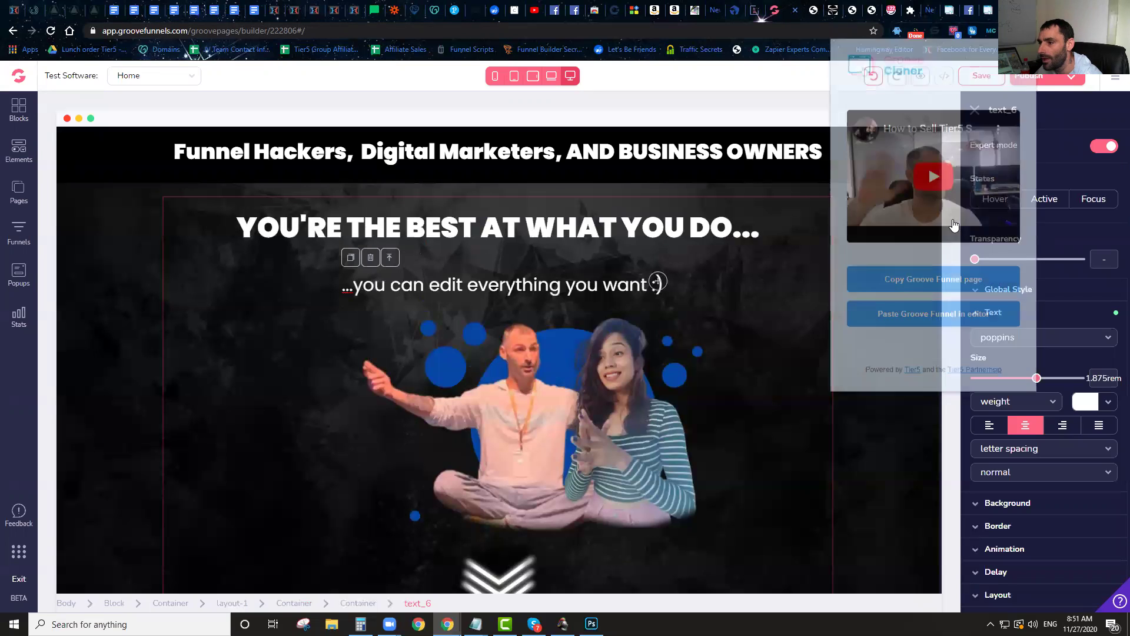
{"action": "left_click", "coordinate": [933, 315]}
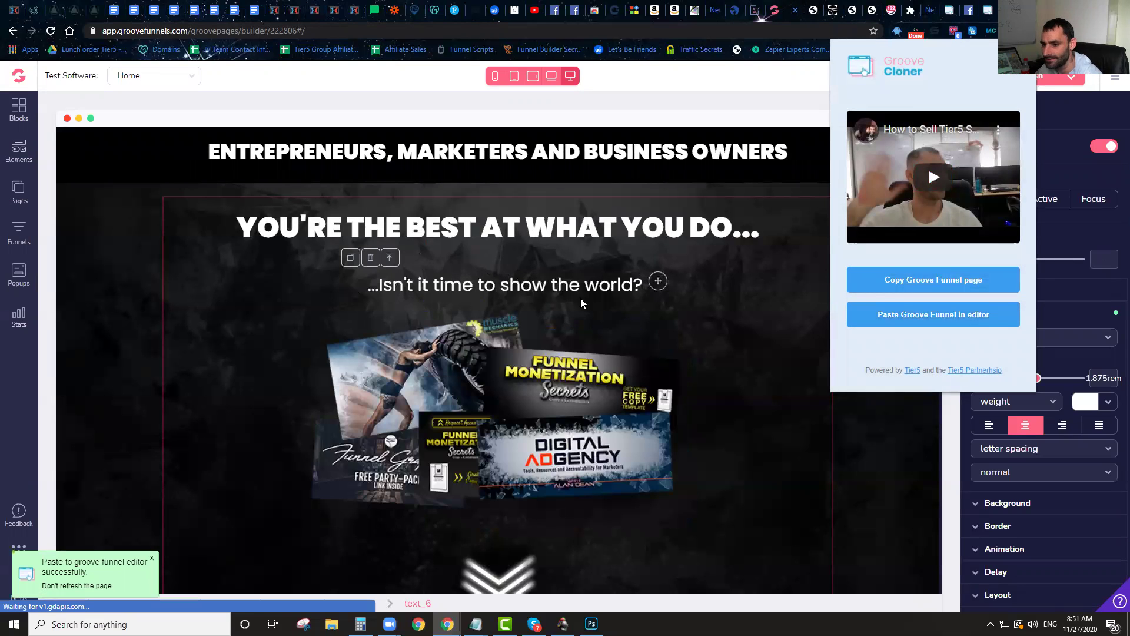
{"action": "left_click", "coordinate": [757, 352]}
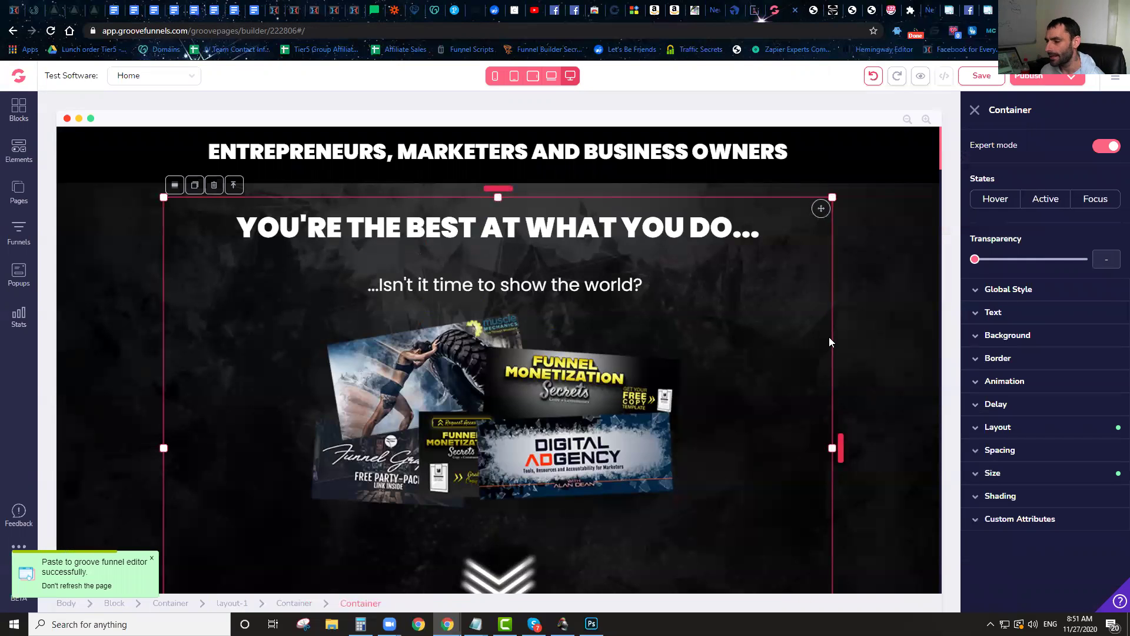
{"action": "key", "text": "ctrl+s"}
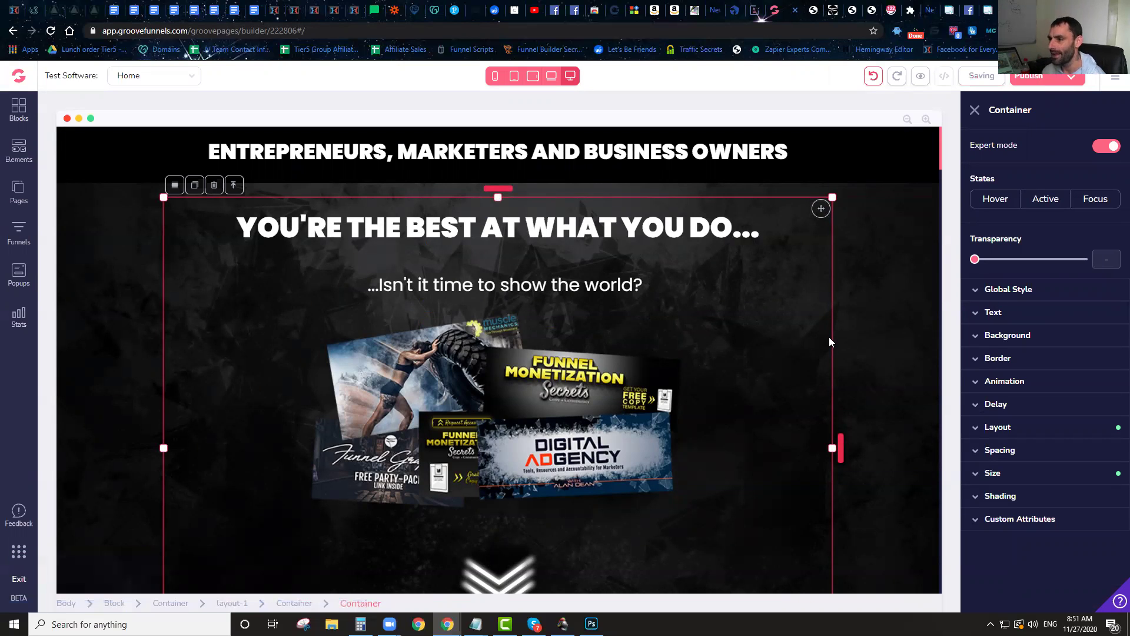